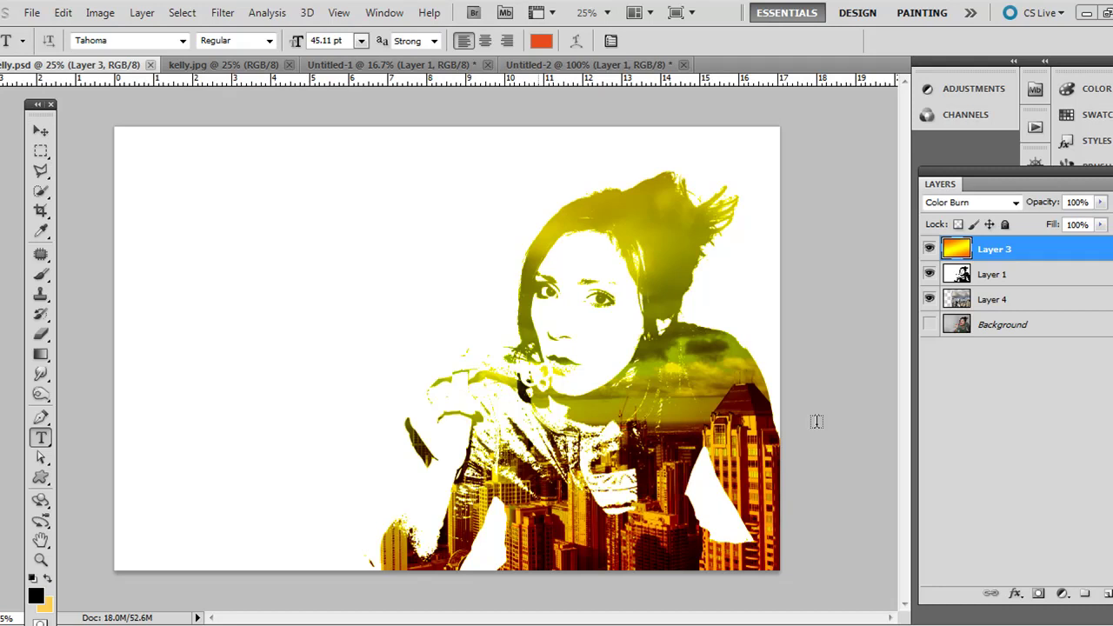
Step: Bring the Untitled-2 document with the SoCo Music poster to the front
click(599, 69)
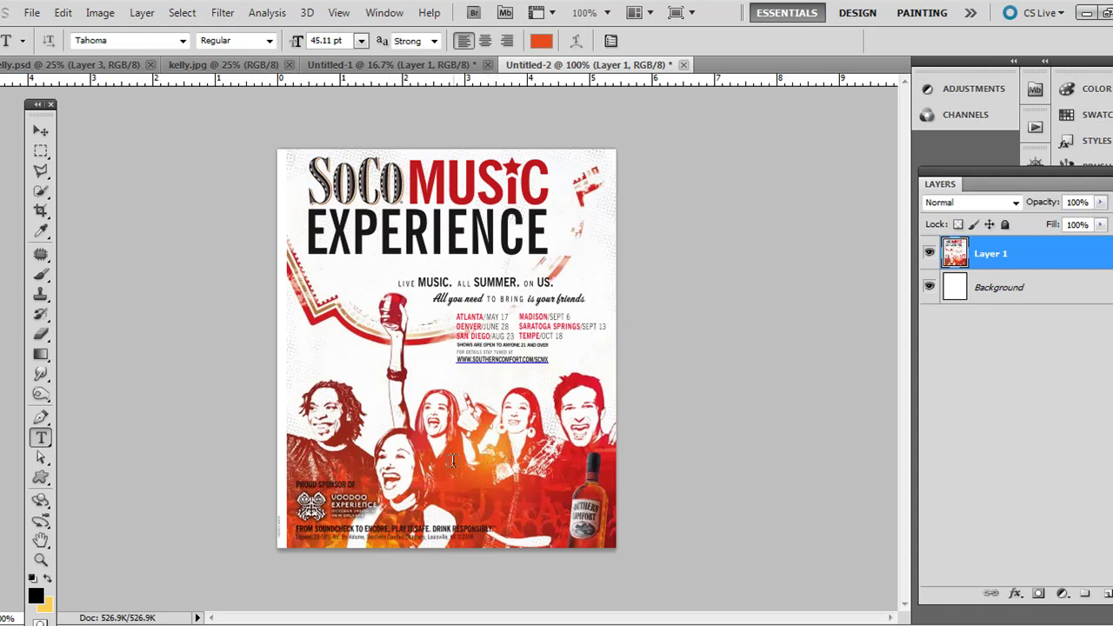
Step: Flip between the kelly.jpg portrait, the city skyline image and the finished kelly.psd composite
click(221, 68)
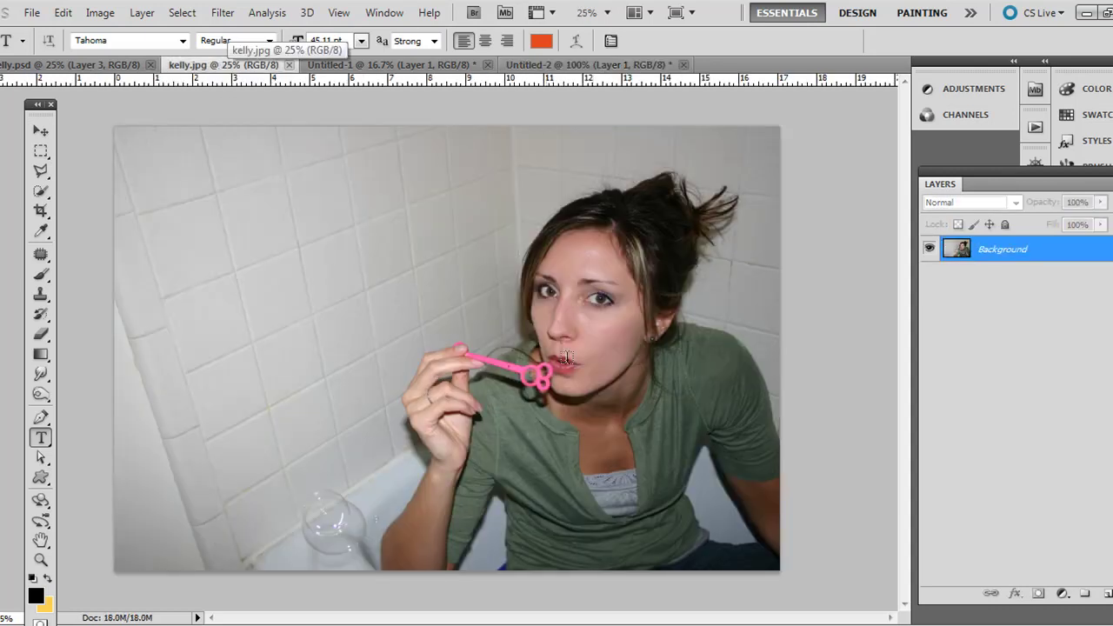
click(424, 65)
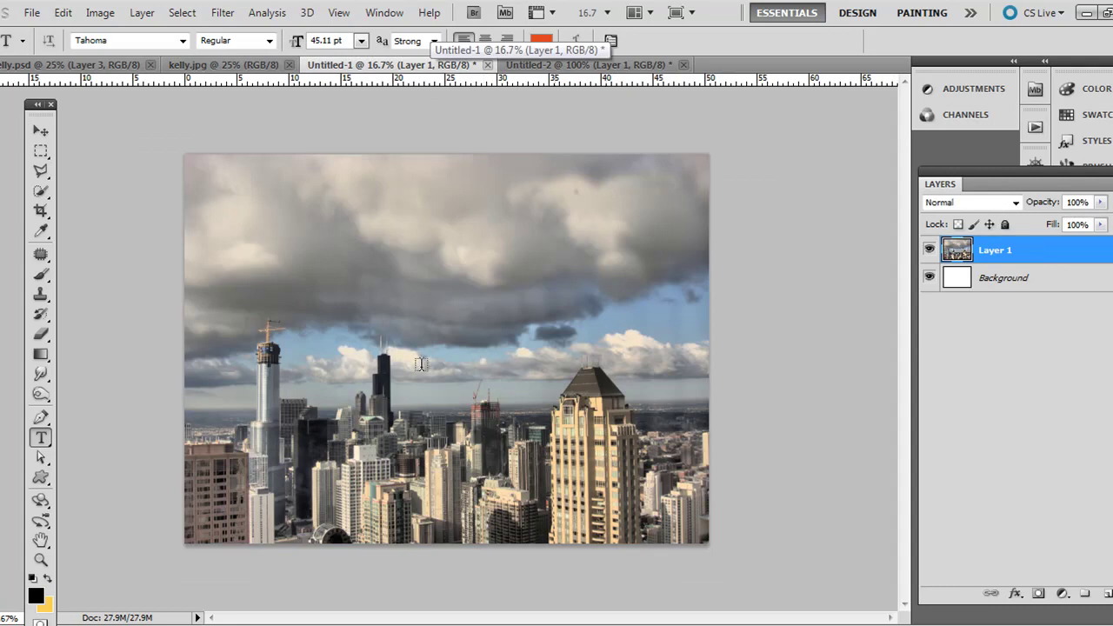
click(250, 66)
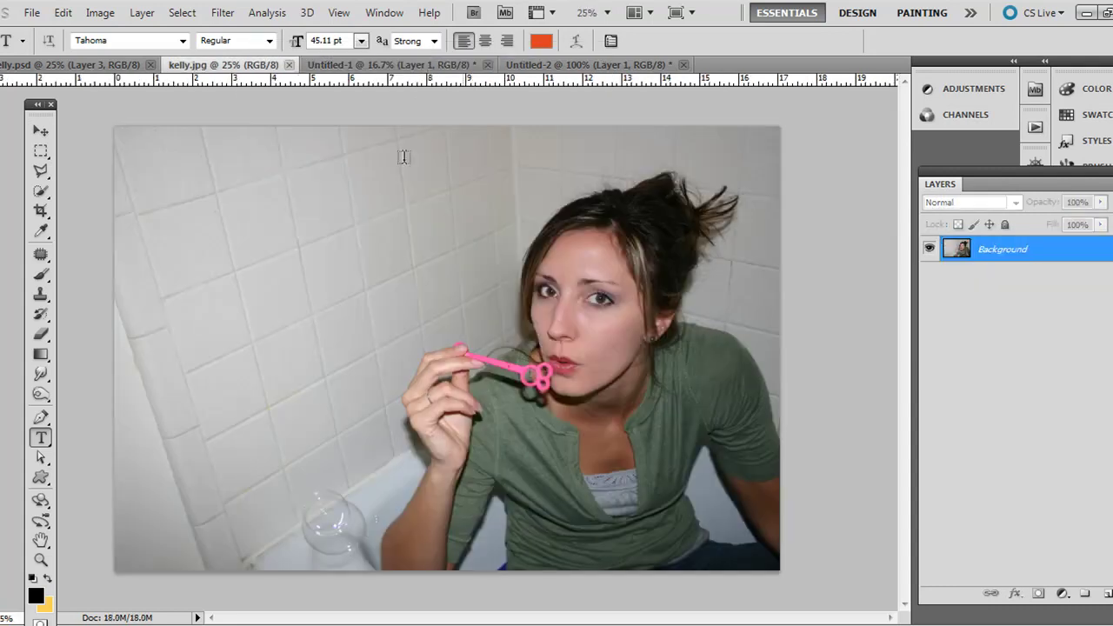
click(393, 68)
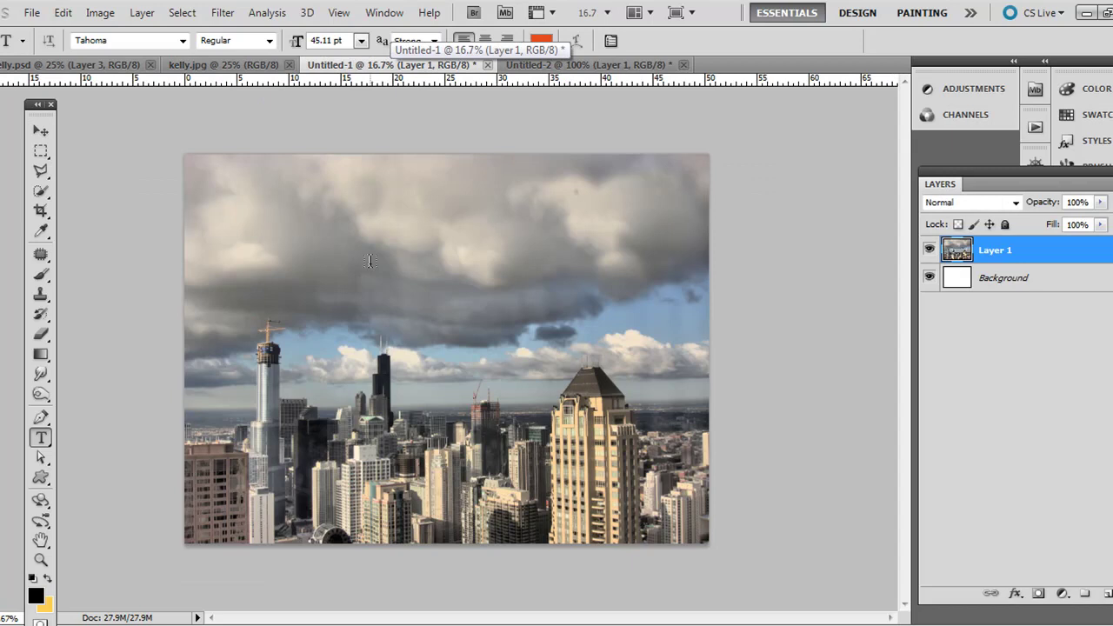
click(96, 69)
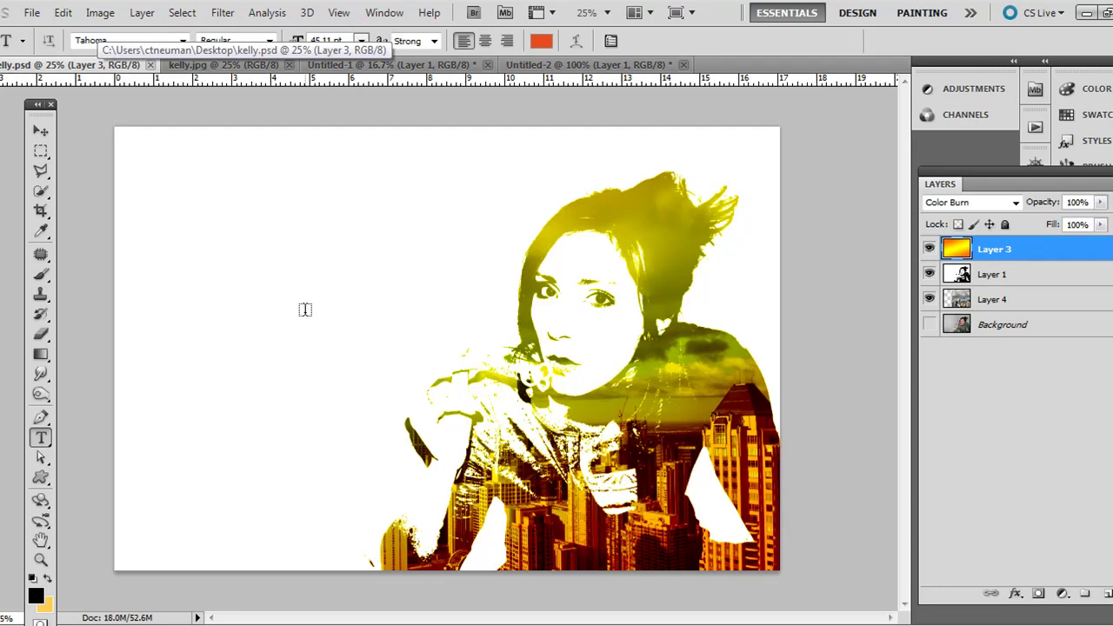
click(446, 68)
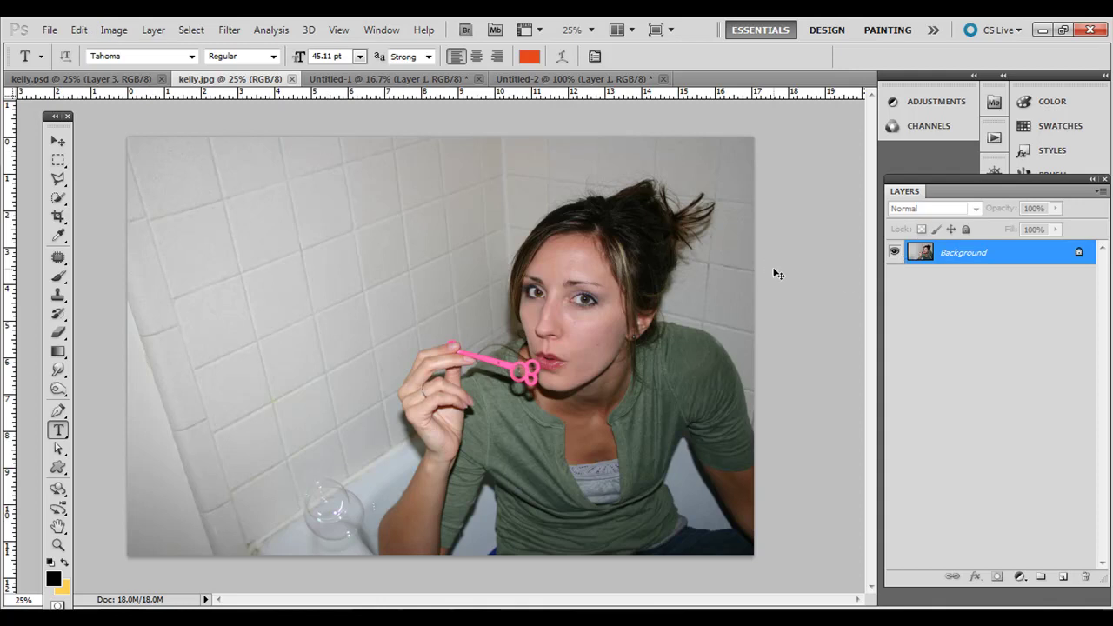
Step: Duplicate the portrait layer and apply a Threshold at level 104 to the copy
key(ctrl+j)
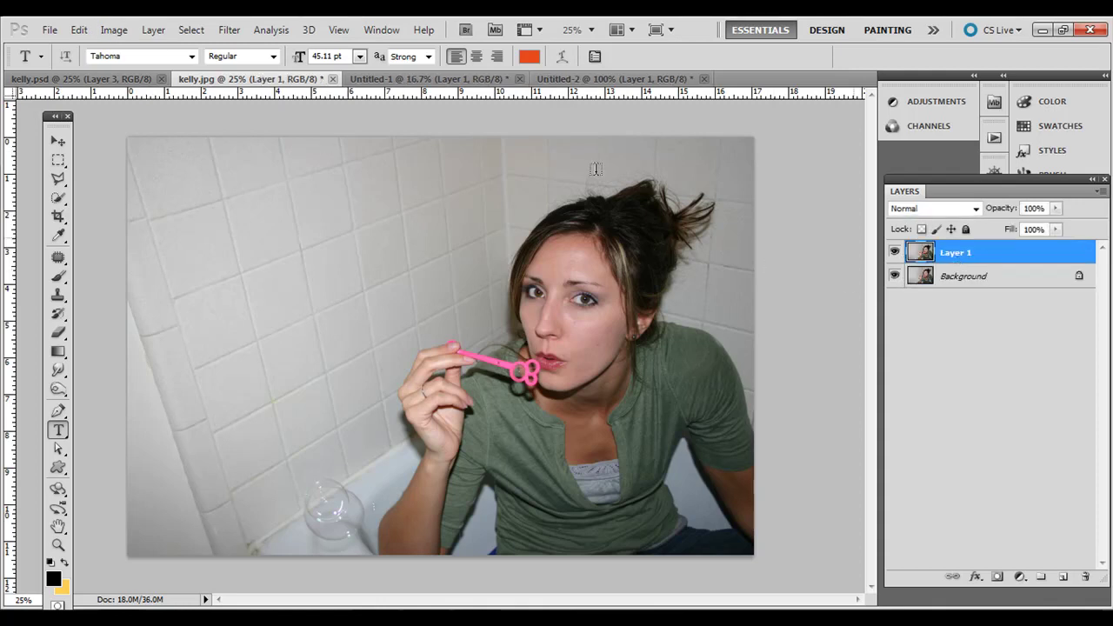
click(113, 32)
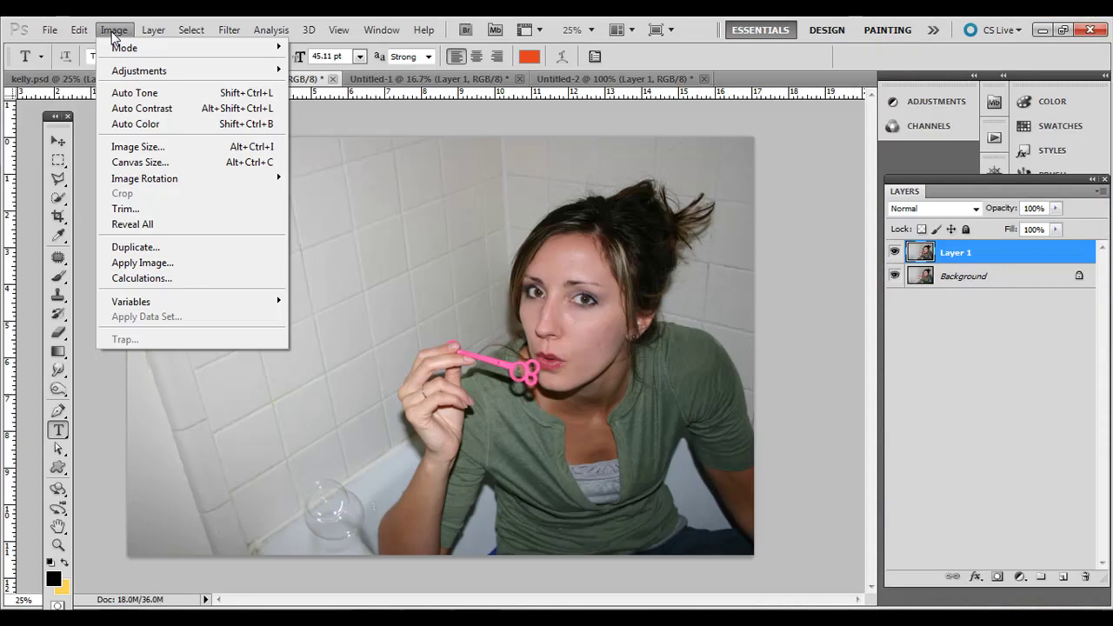
mouse_move(165, 73)
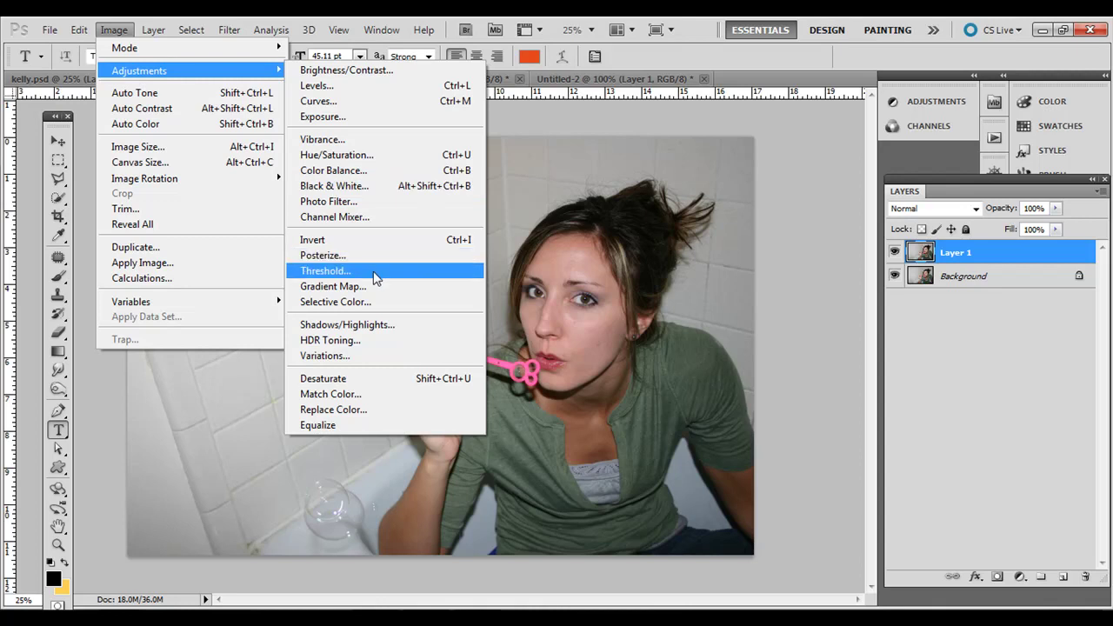
click(325, 270)
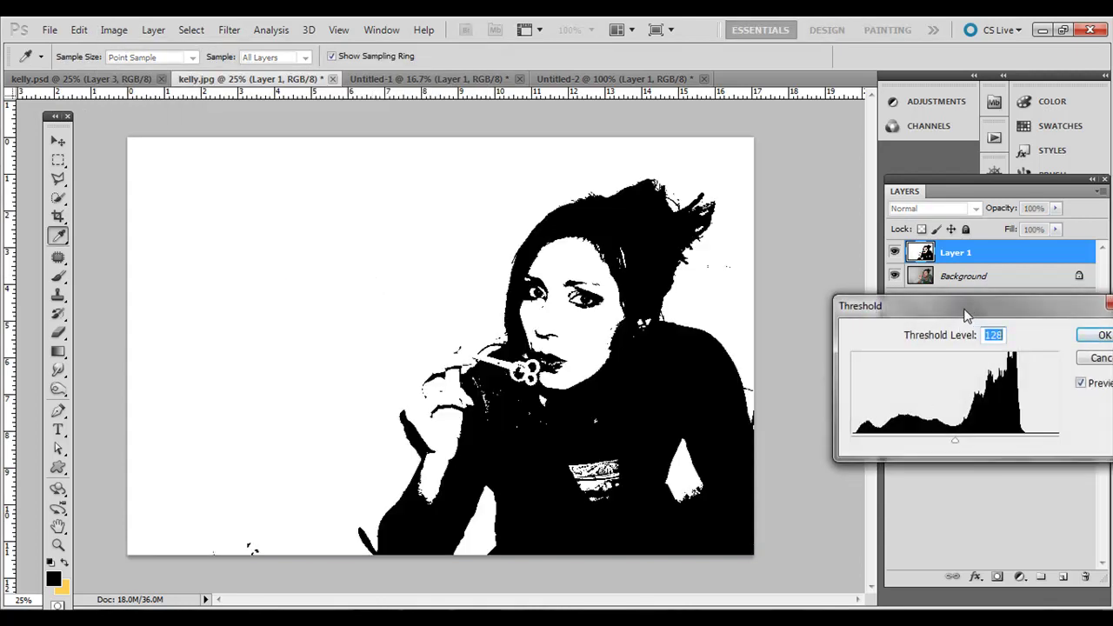
drag(964, 308, 278, 164)
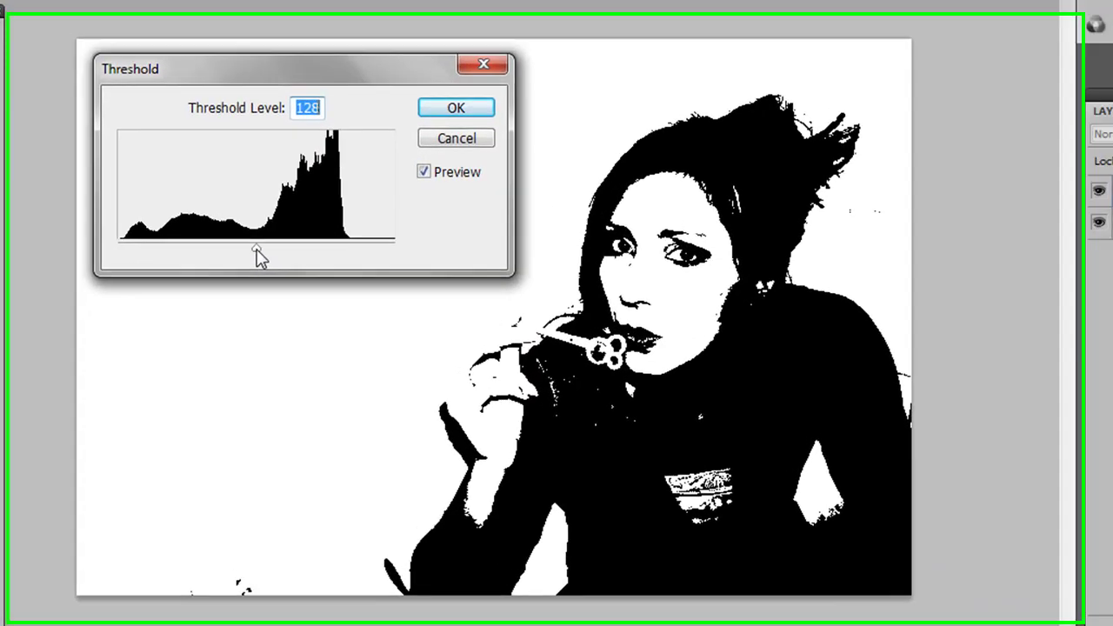
mouse_move(271, 288)
mouse_down()
mouse_move(251, 289)
mouse_move(278, 291)
mouse_up()
drag(277, 244, 229, 267)
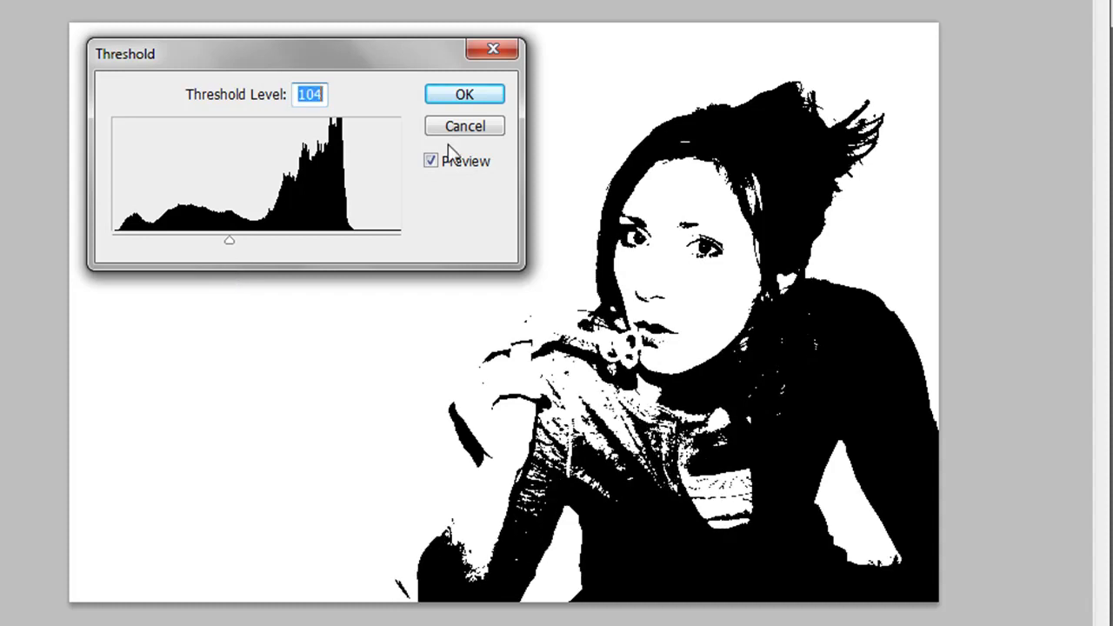
click(464, 96)
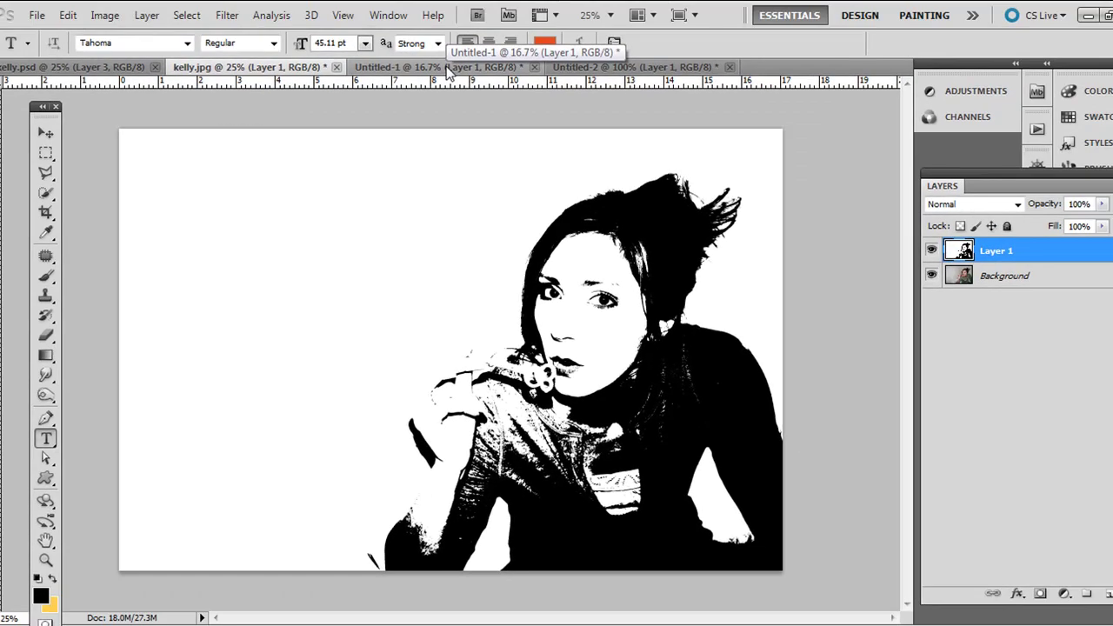
Step: Inspect the city layer in kelly.psd, then choose the Rectangular Marquee tool
click(93, 70)
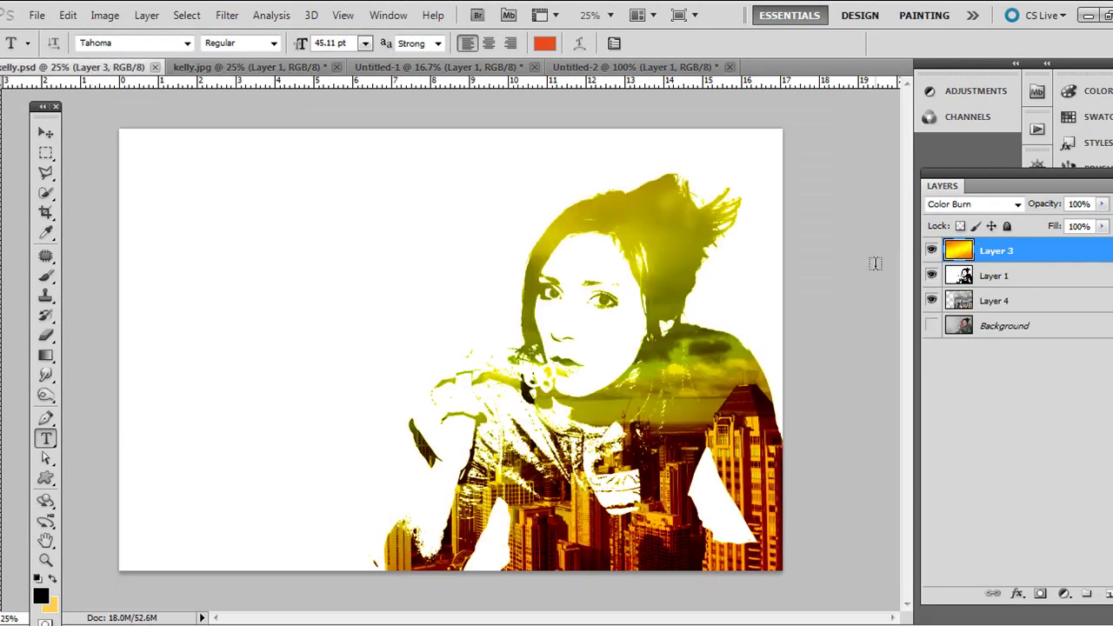
click(967, 304)
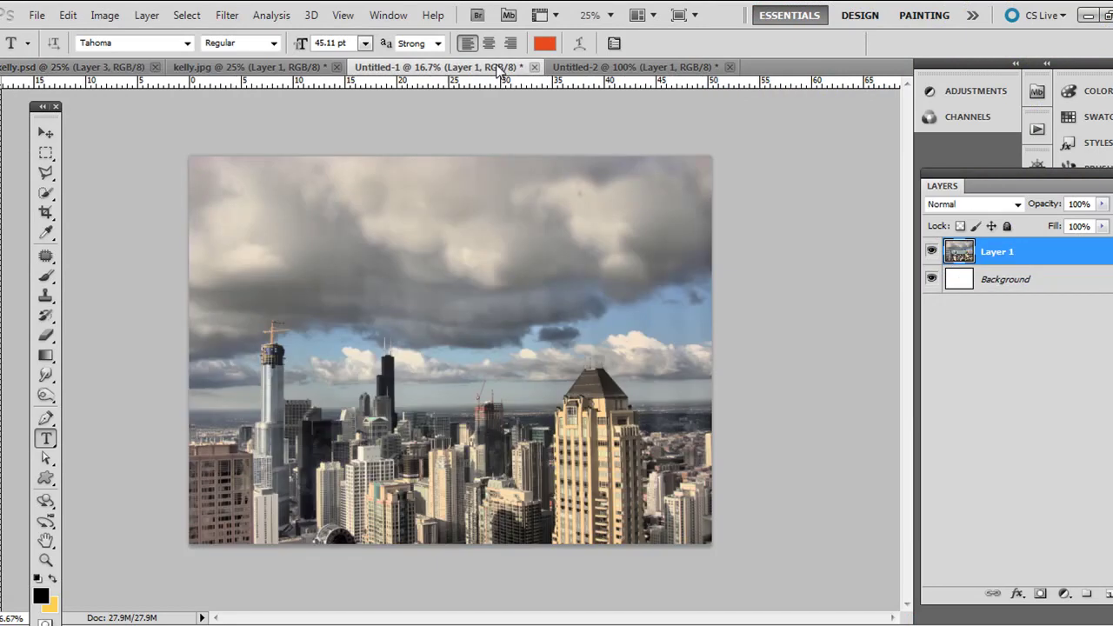
click(44, 158)
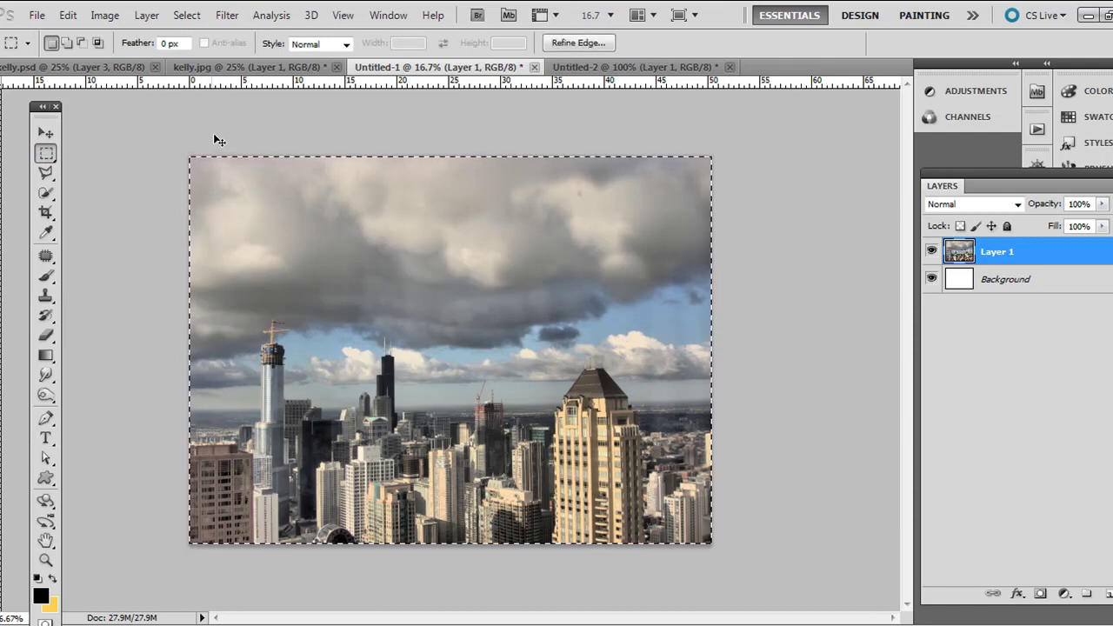
Step: Copy the city skyline into kelly.jpg as a new layer and zoom out
click(252, 67)
drag(452, 138, 452, 138)
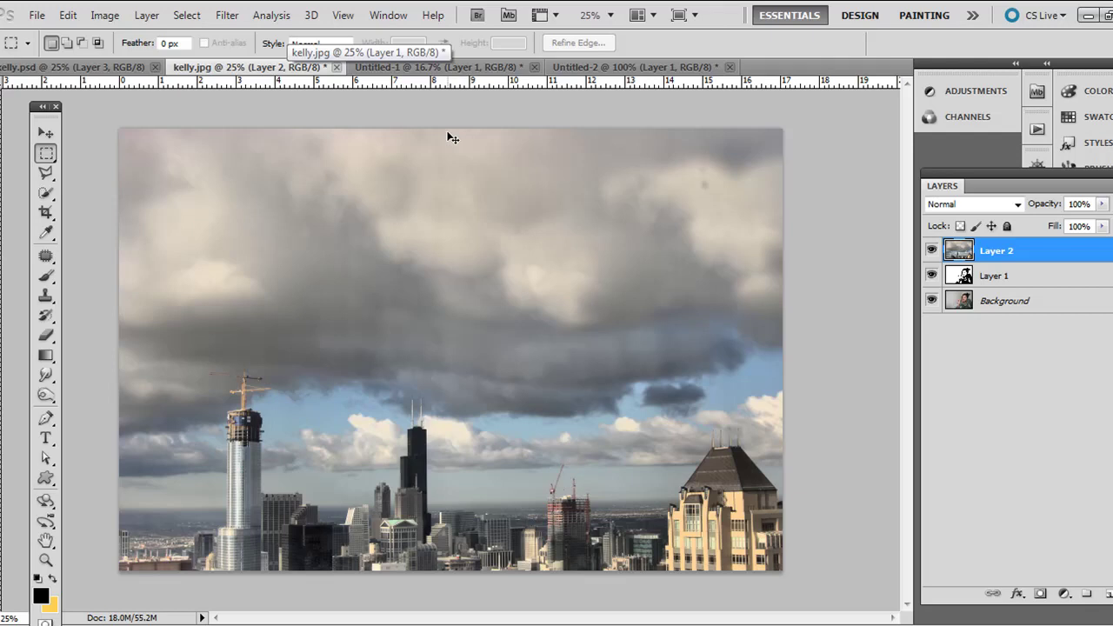
key(ctrl+minus)
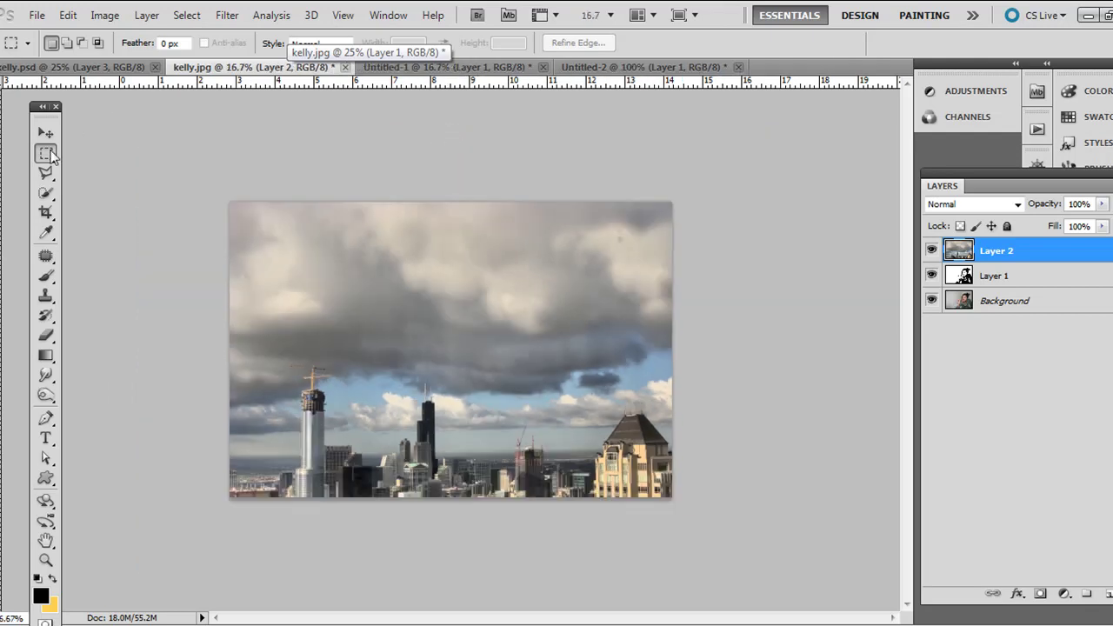
Step: Scale the skyline to about 70.75% over the right side and stack it beneath Layer 1
click(45, 132)
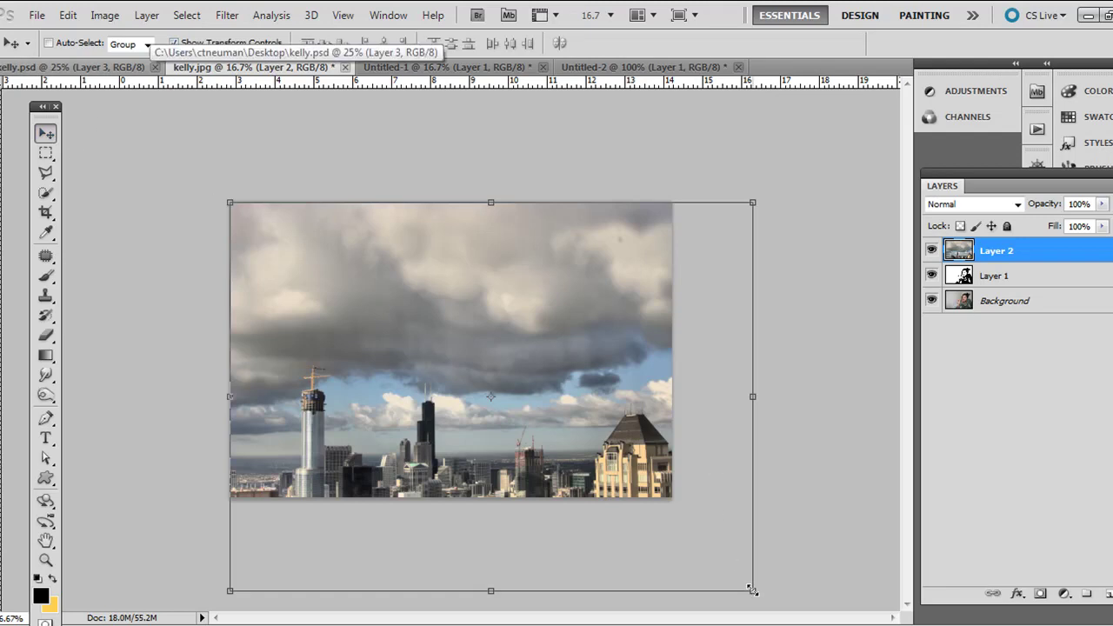
drag(752, 590, 630, 499)
drag(544, 403, 621, 402)
drag(579, 356, 612, 347)
drag(339, 202, 348, 243)
drag(465, 286, 433, 282)
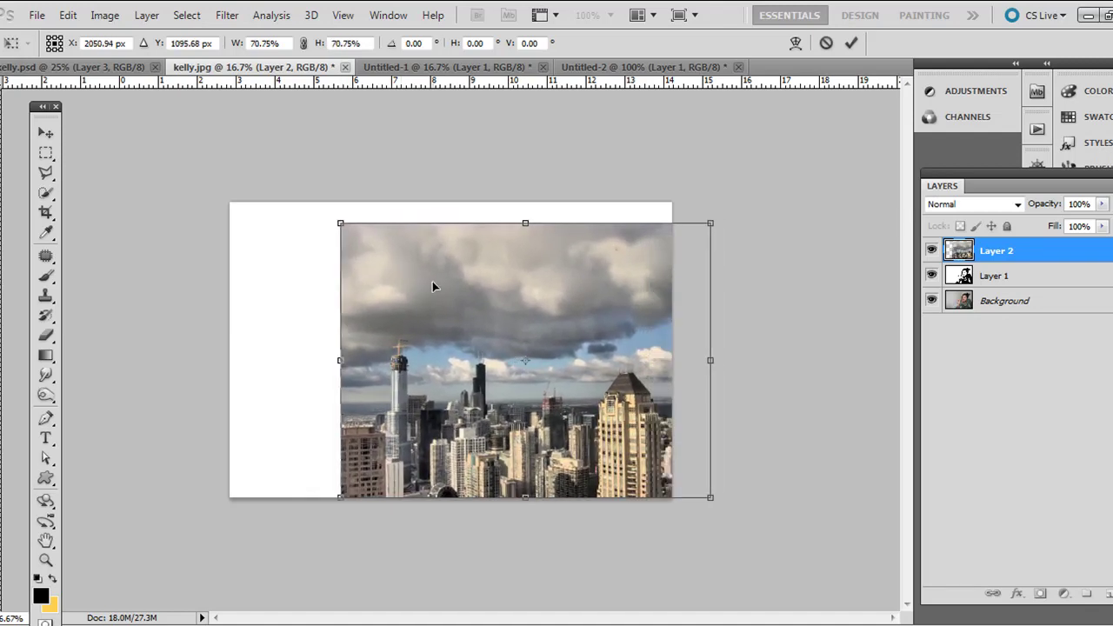
key(Return)
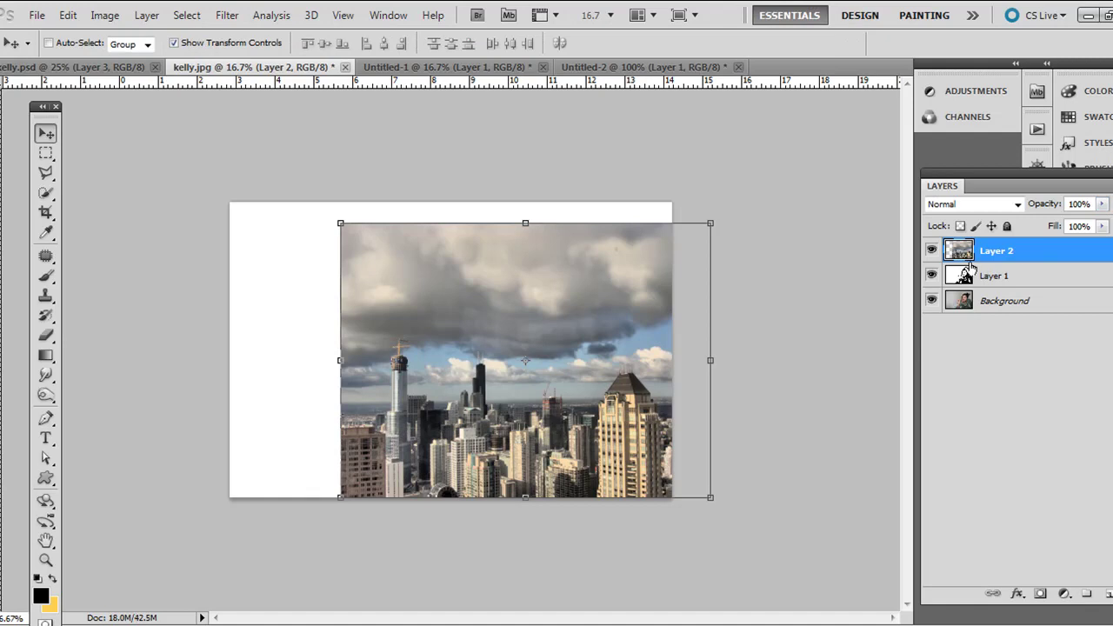
drag(963, 253, 964, 291)
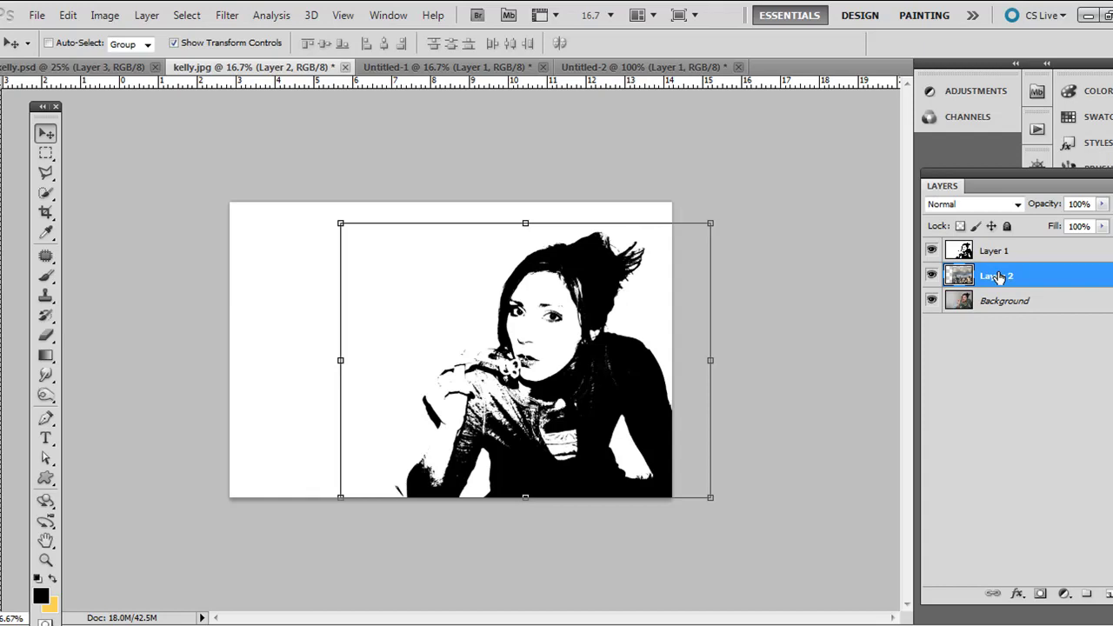
Step: Set the threshold portrait Layer 1's blend mode to Screen
click(966, 252)
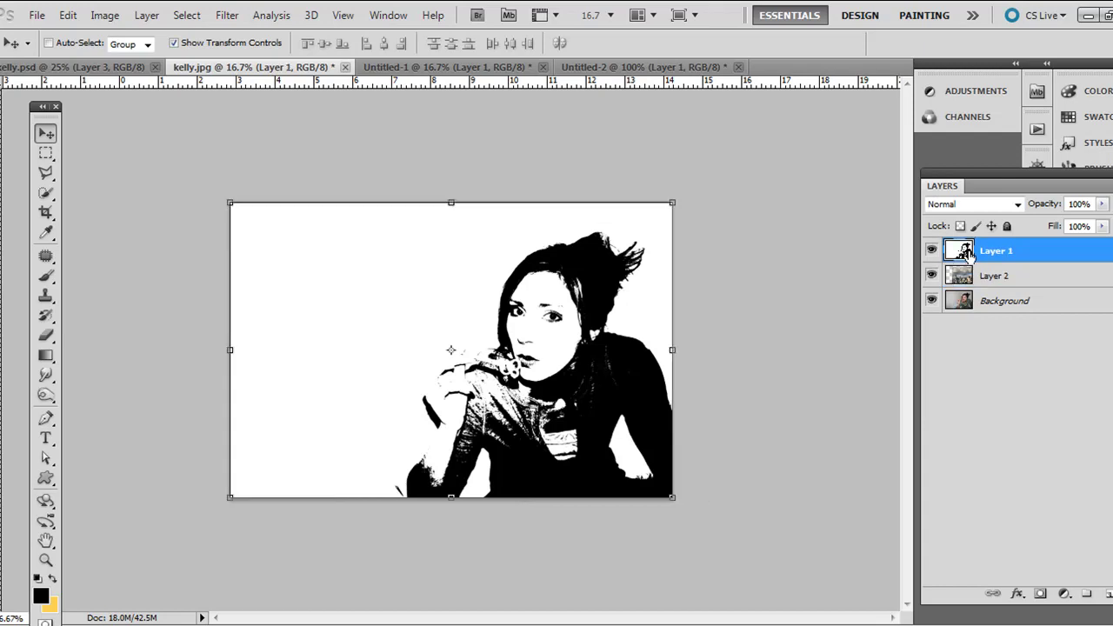
click(962, 205)
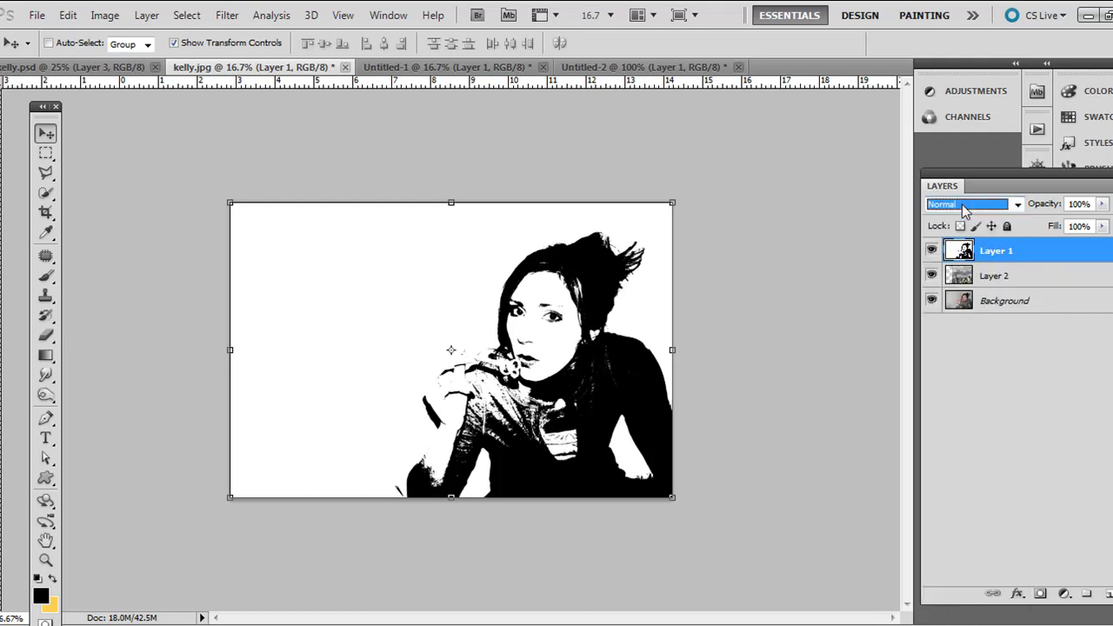
scroll(963, 211, down, 4)
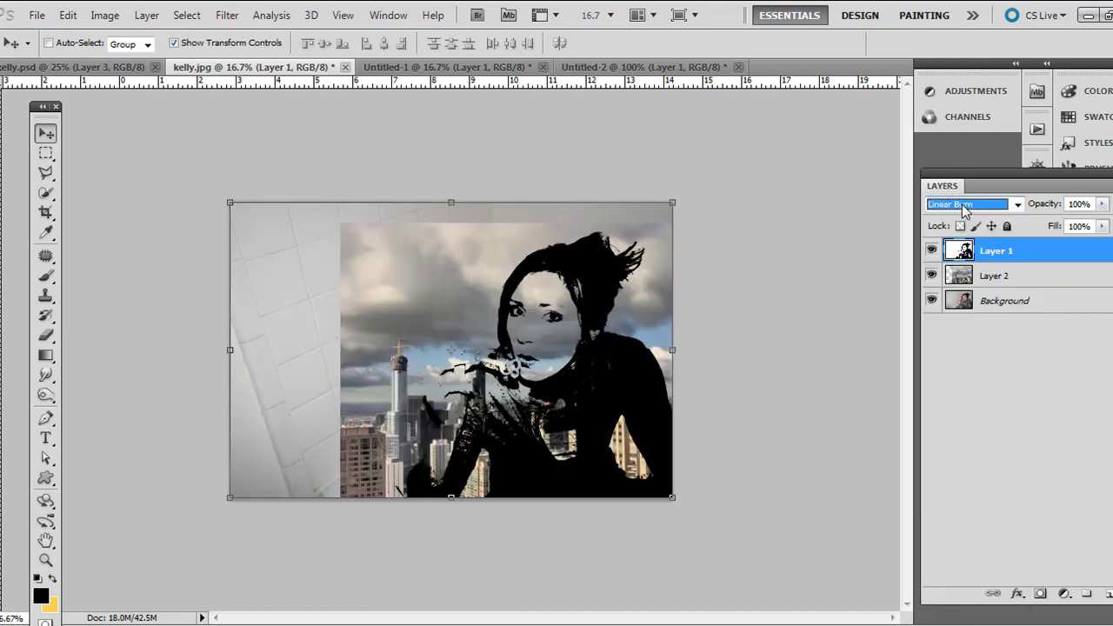
scroll(963, 211, down, 2)
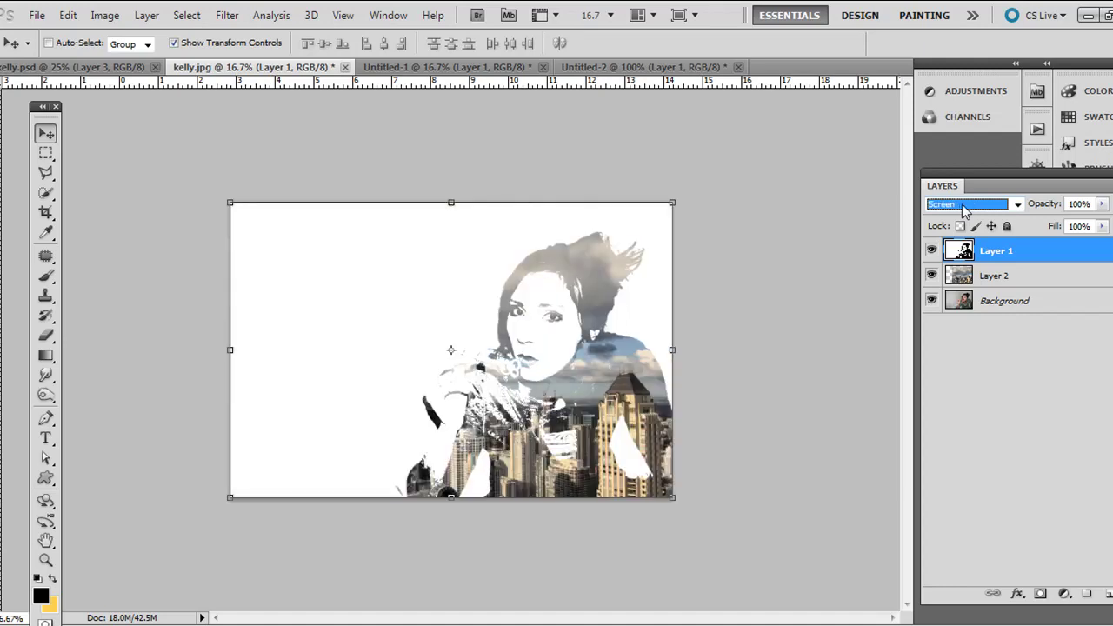
scroll(964, 211, down, 1)
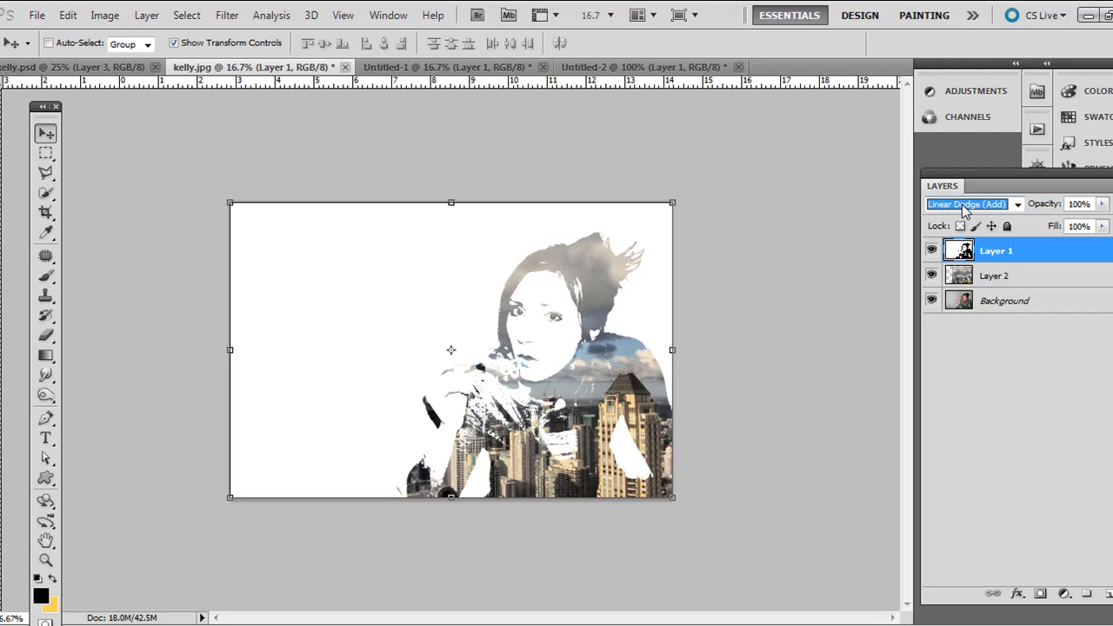
scroll(963, 211, up, 1)
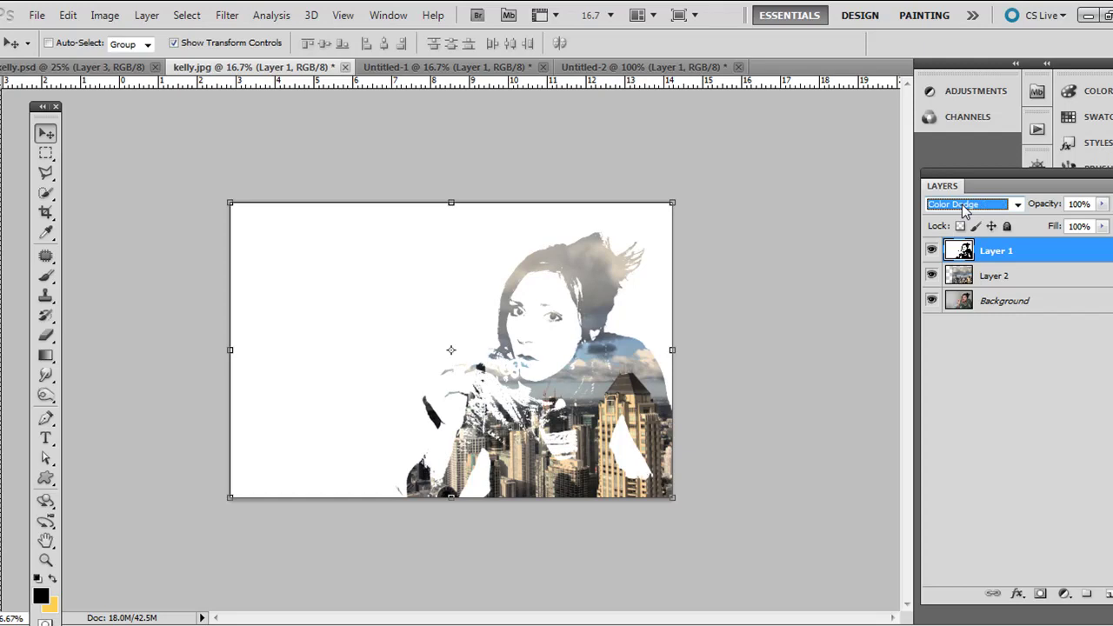
Step: Compare Layer 1 in the kelly.psd reference, then return to kelly.jpg
click(102, 68)
click(965, 277)
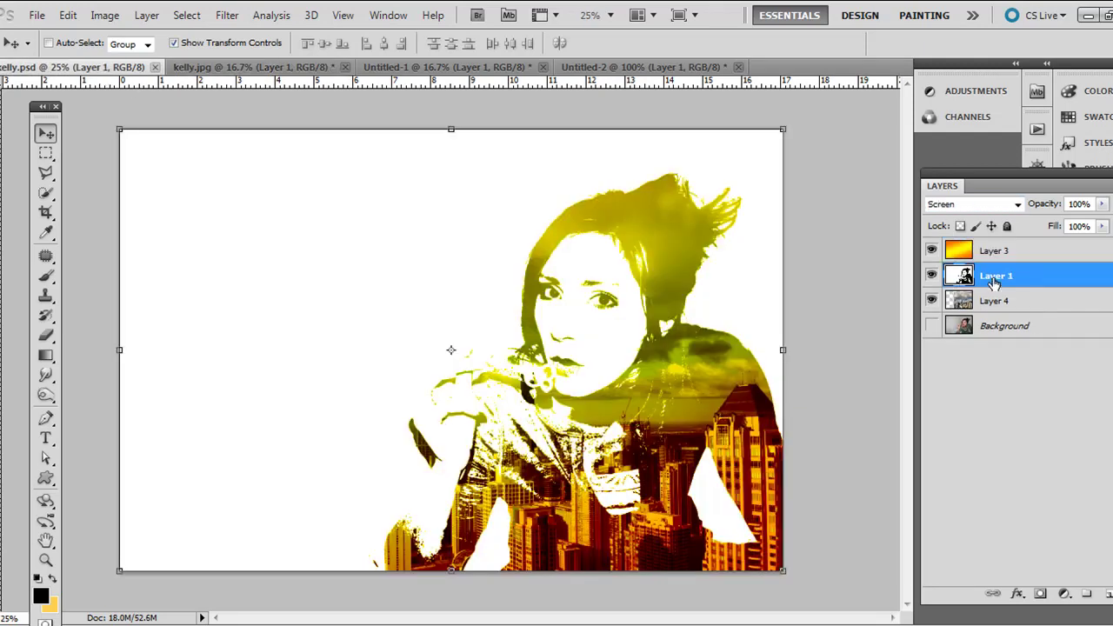
click(280, 68)
Step: Check Layer 3 in the reference, then add a new empty layer in kelly.jpg
click(958, 252)
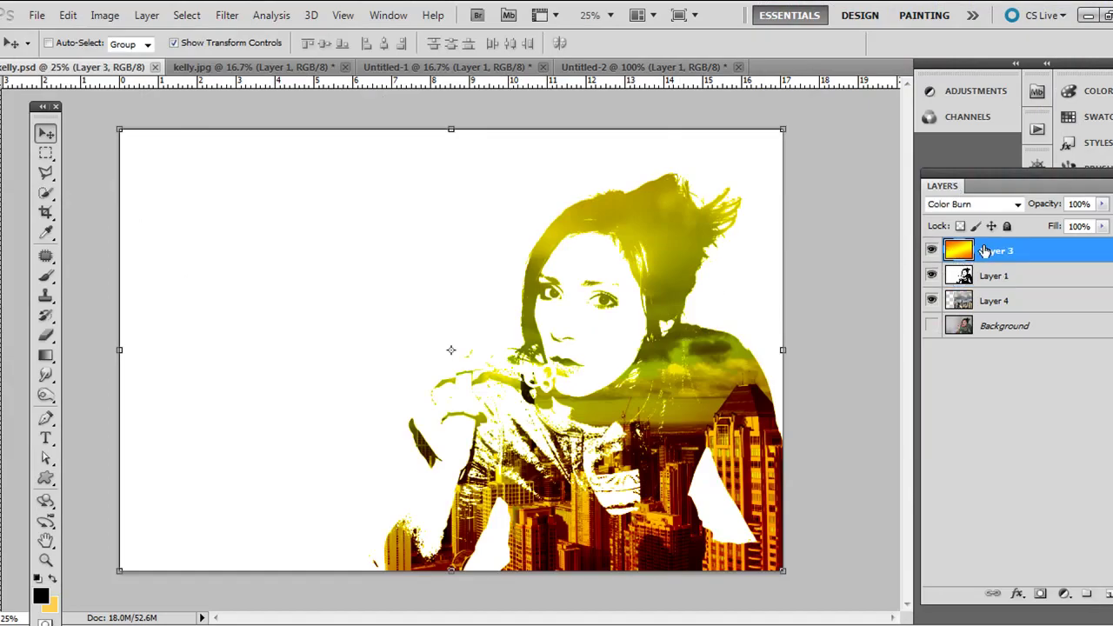
click(265, 67)
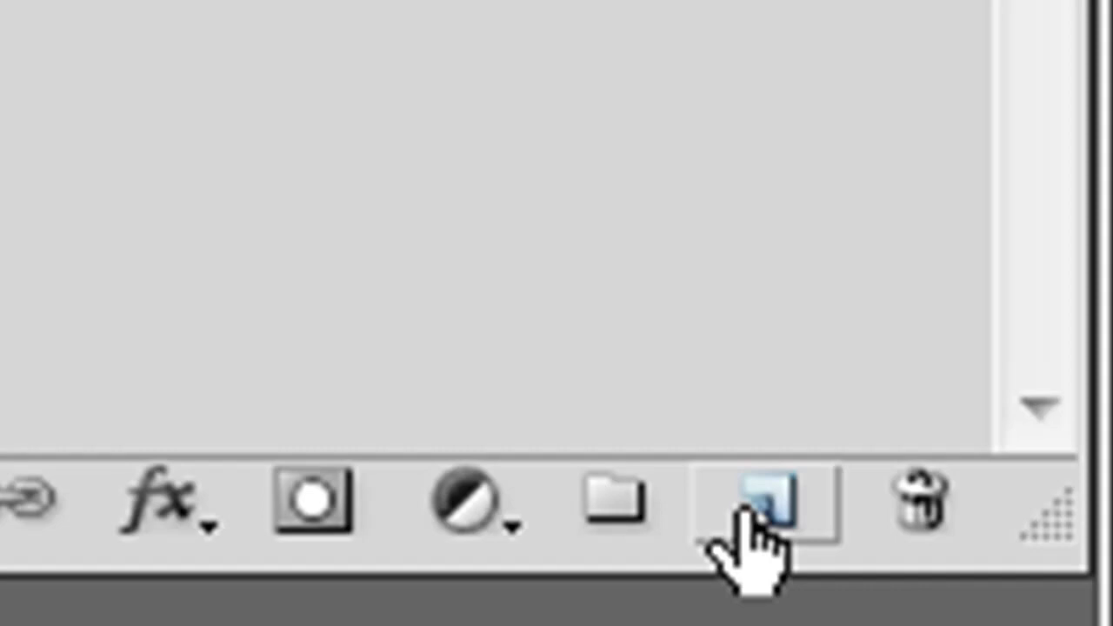
click(761, 509)
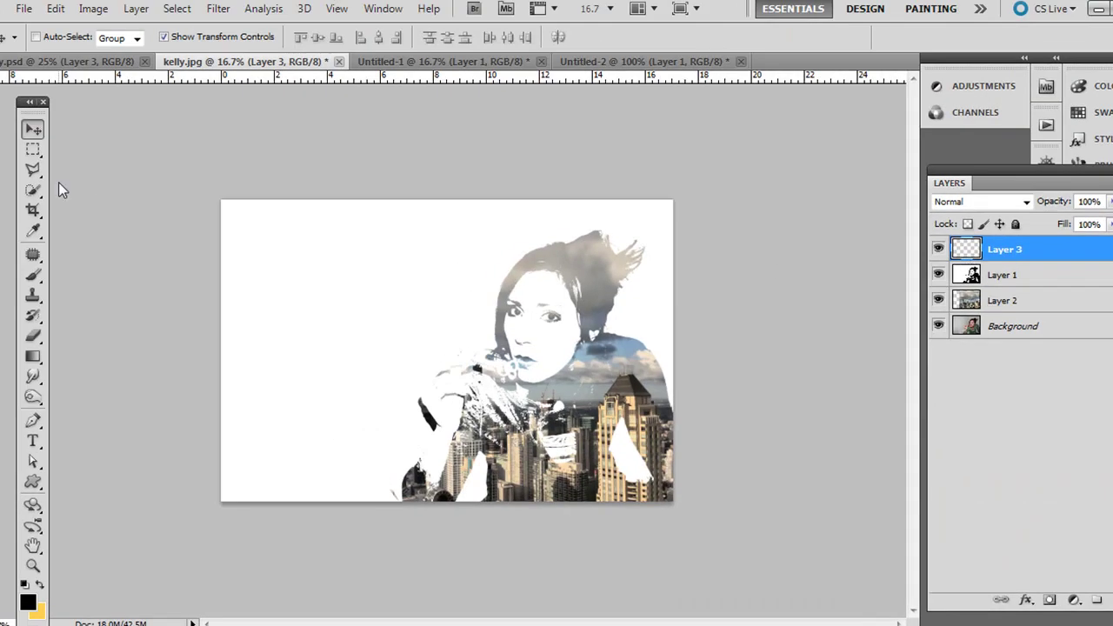
Step: Select the Gradient tool with the orange-yellow gradient preset
click(38, 360)
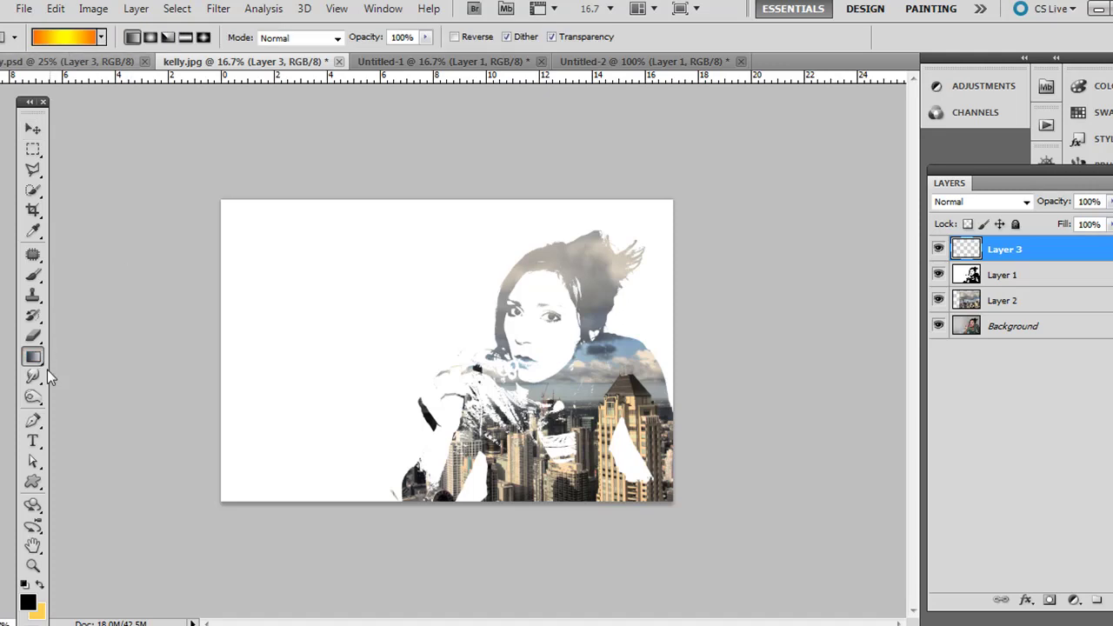
right_click(35, 360)
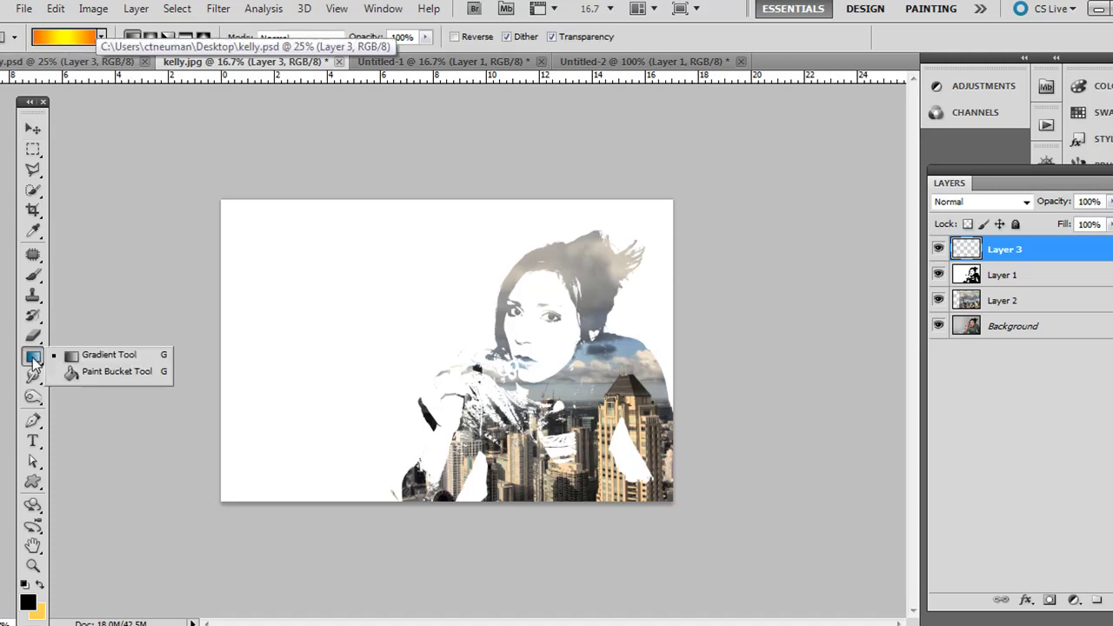
click(87, 361)
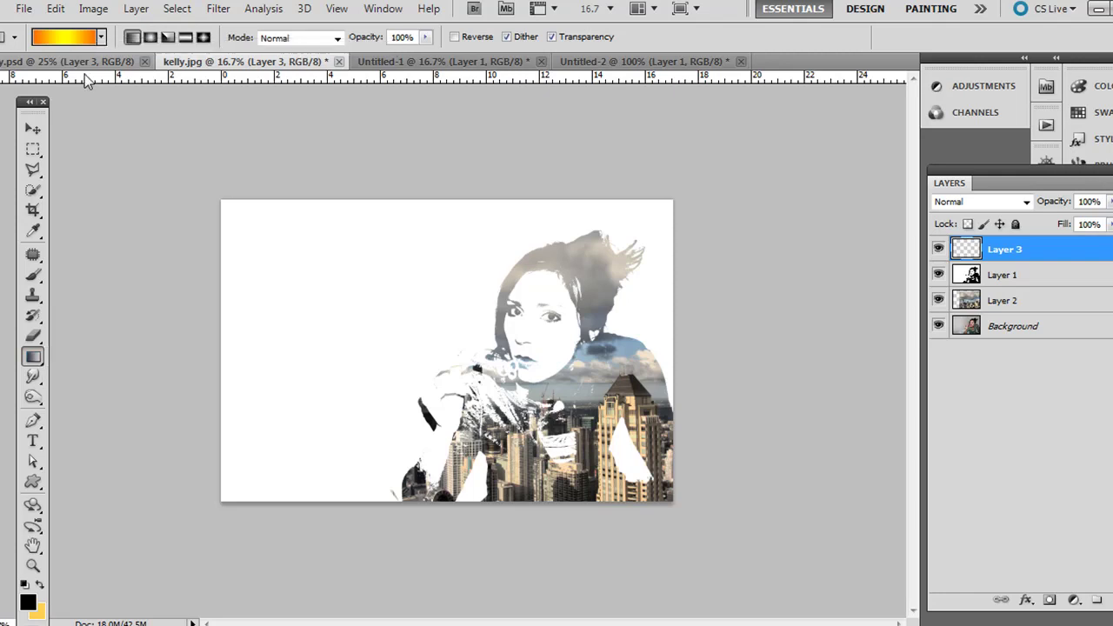
click(101, 37)
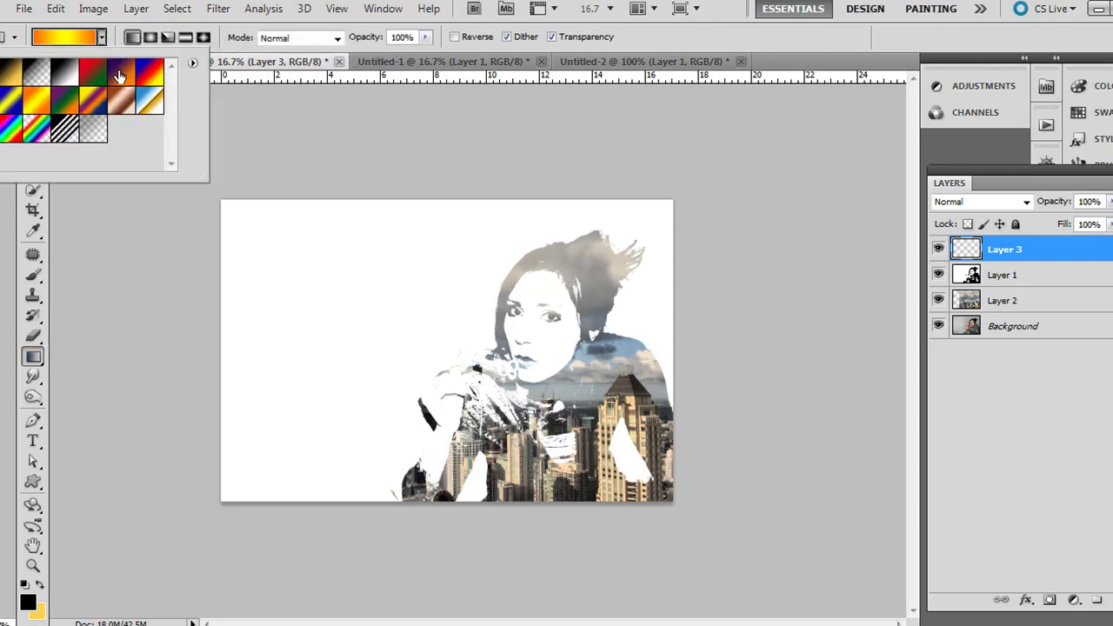
click(102, 37)
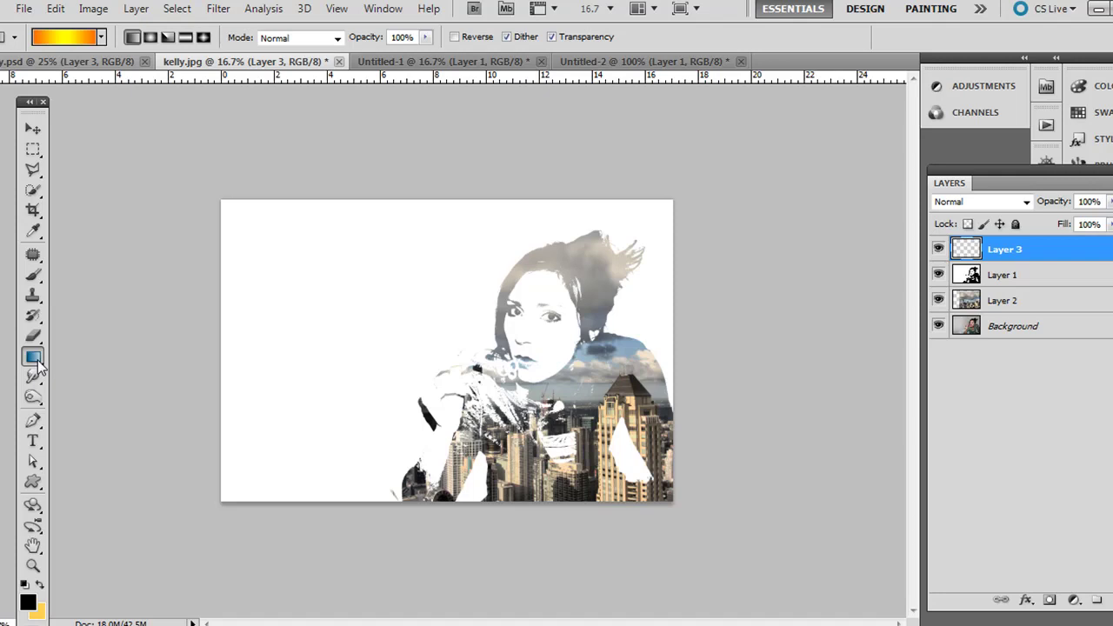
click(374, 12)
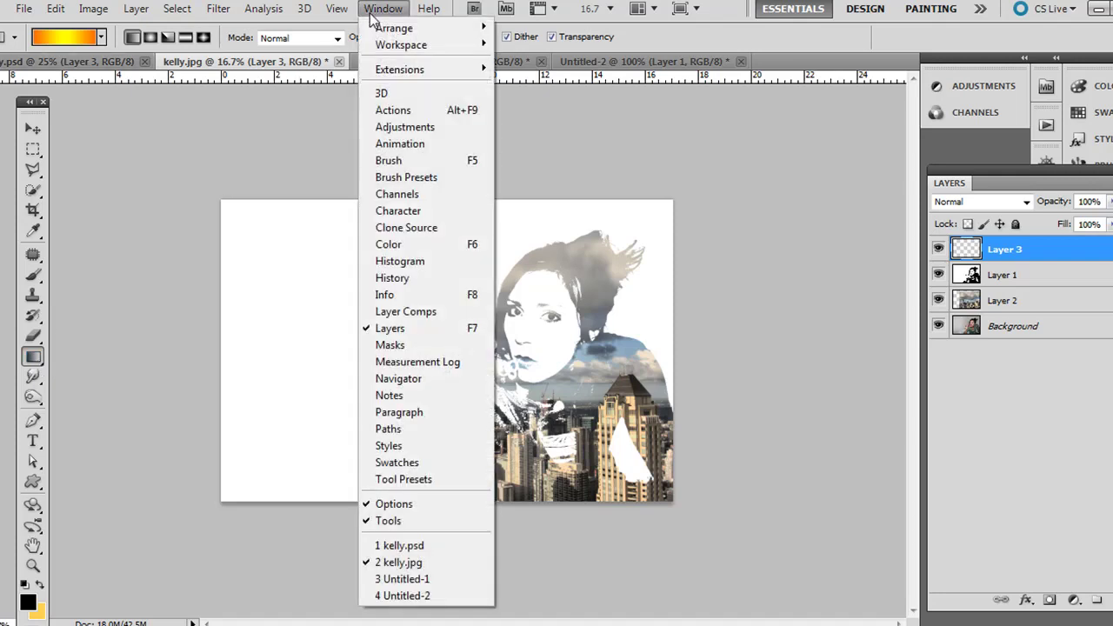
click(372, 12)
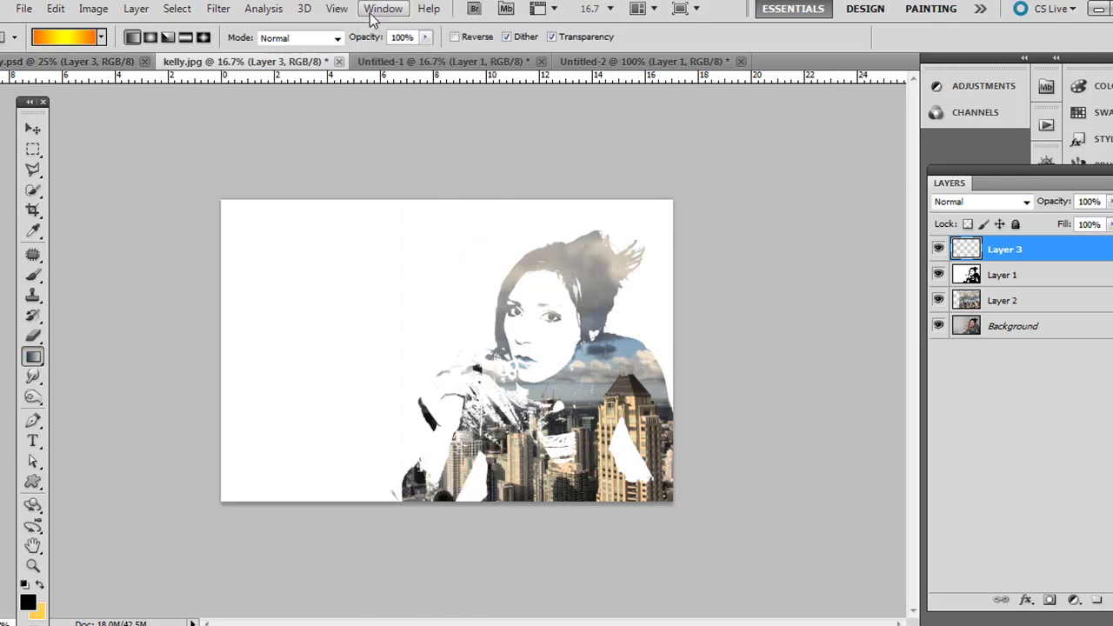
Step: Fill Layer 3 with a linear orange-yellow gradient from top to bottom
click(153, 38)
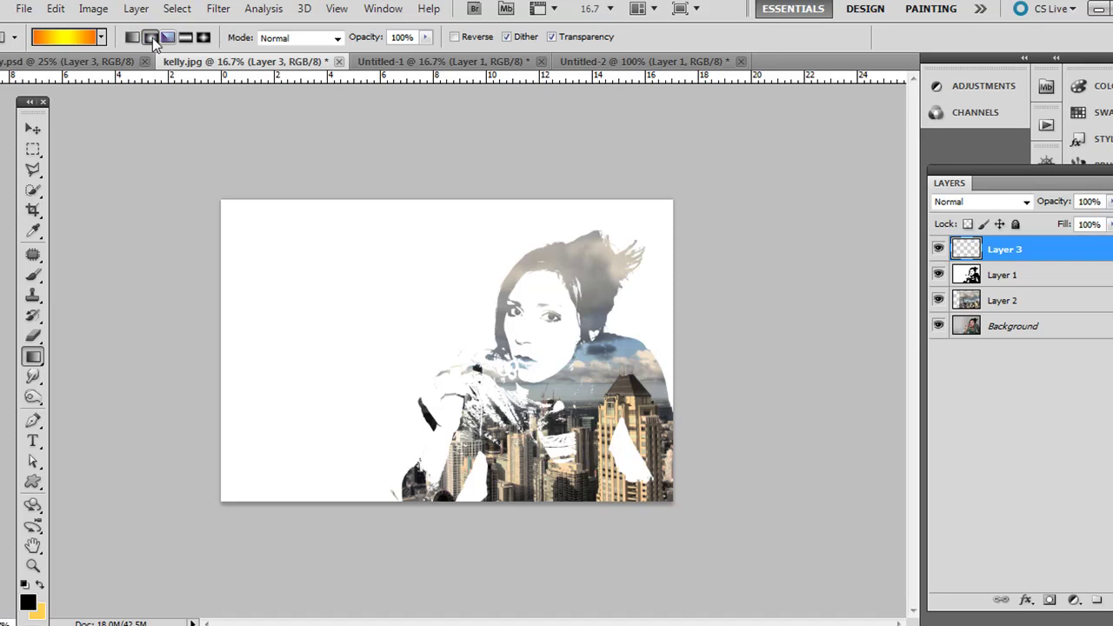
click(132, 38)
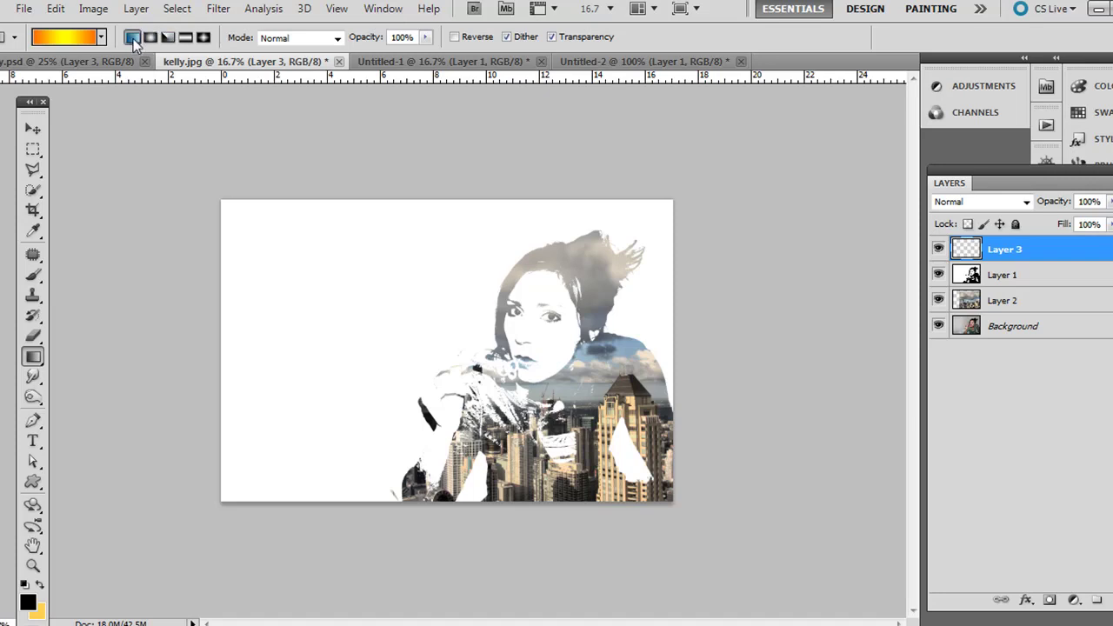
click(101, 39)
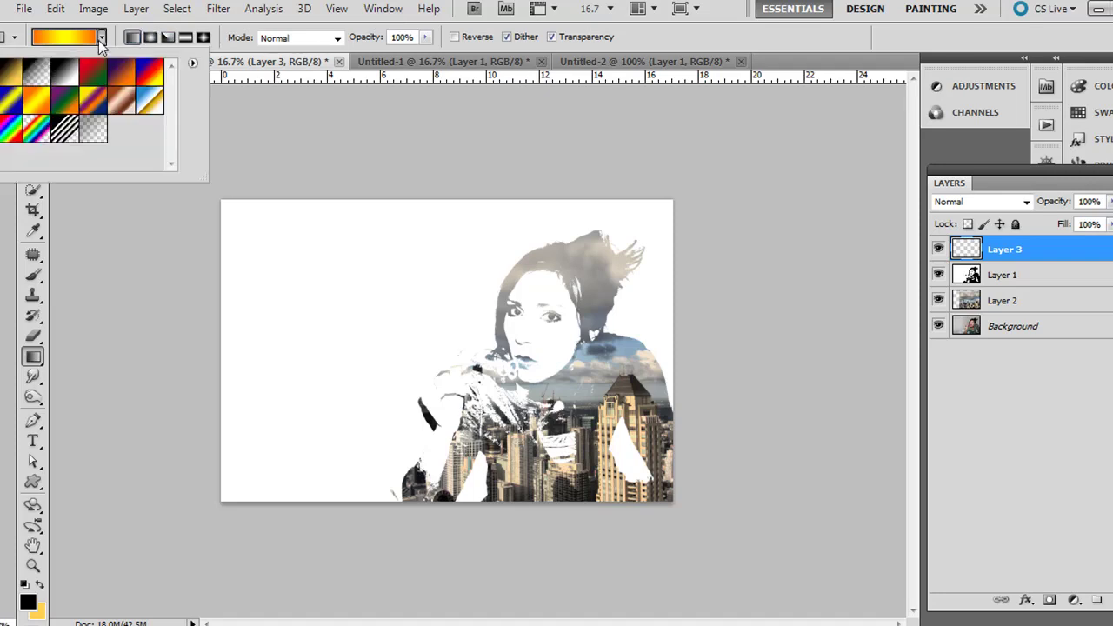
click(101, 38)
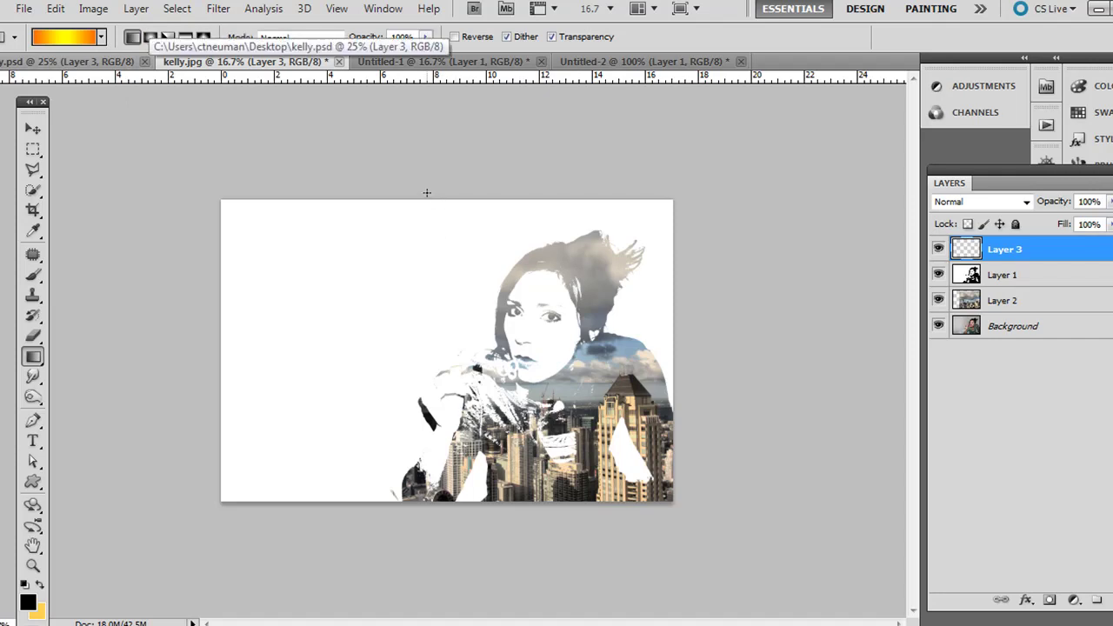
drag(445, 275, 488, 543)
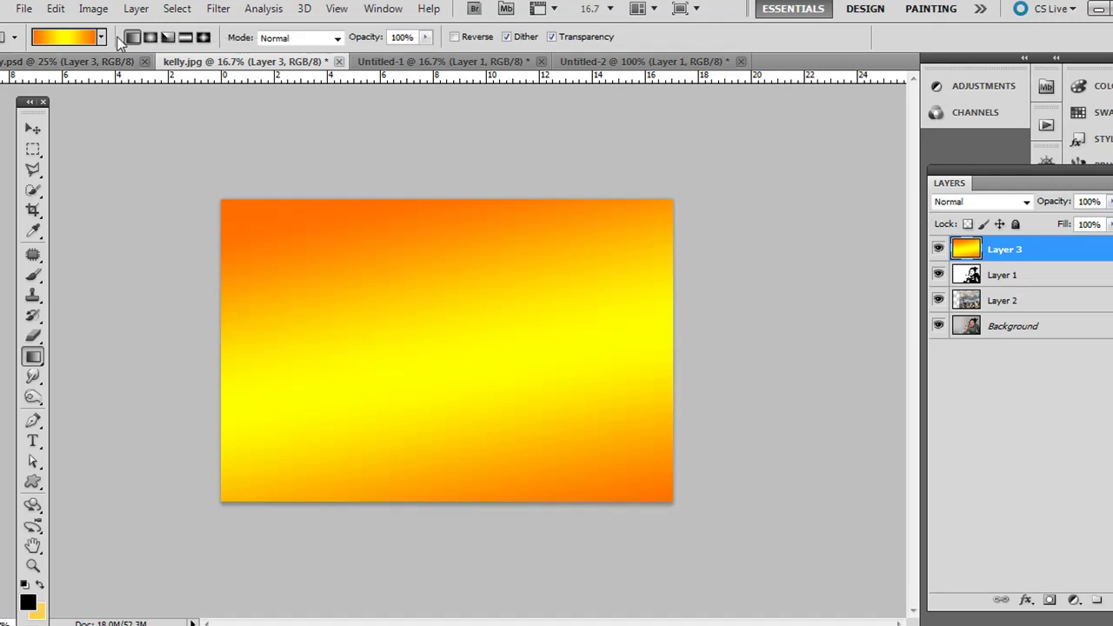
Step: Set Layer 3's blend mode to Color Burn after checking kelly.psd, and adjust the zoom
click(108, 62)
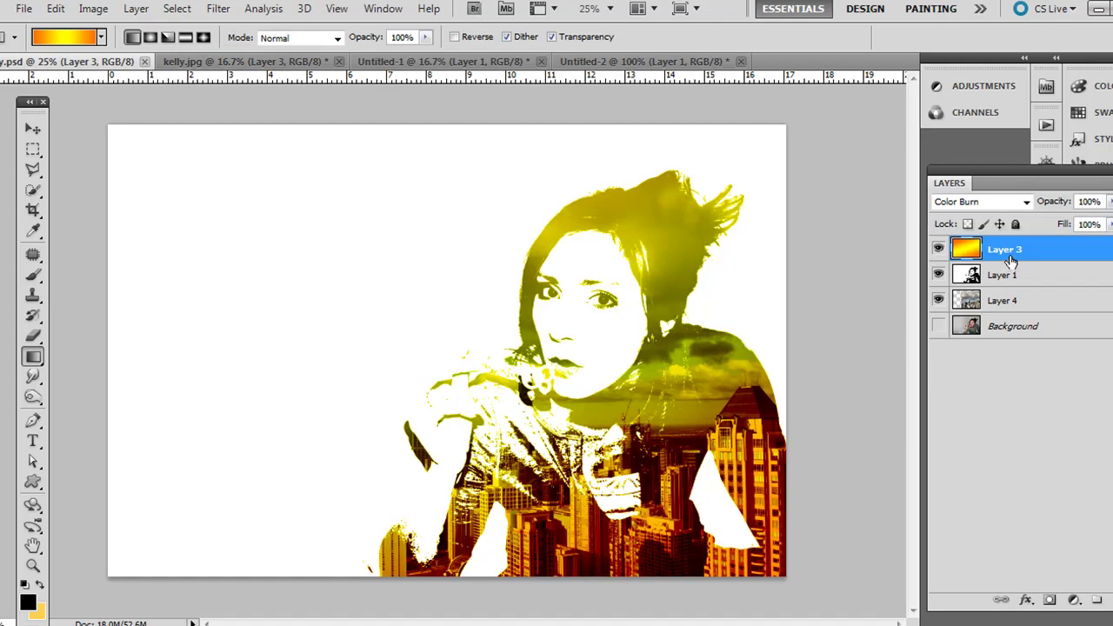
click(244, 63)
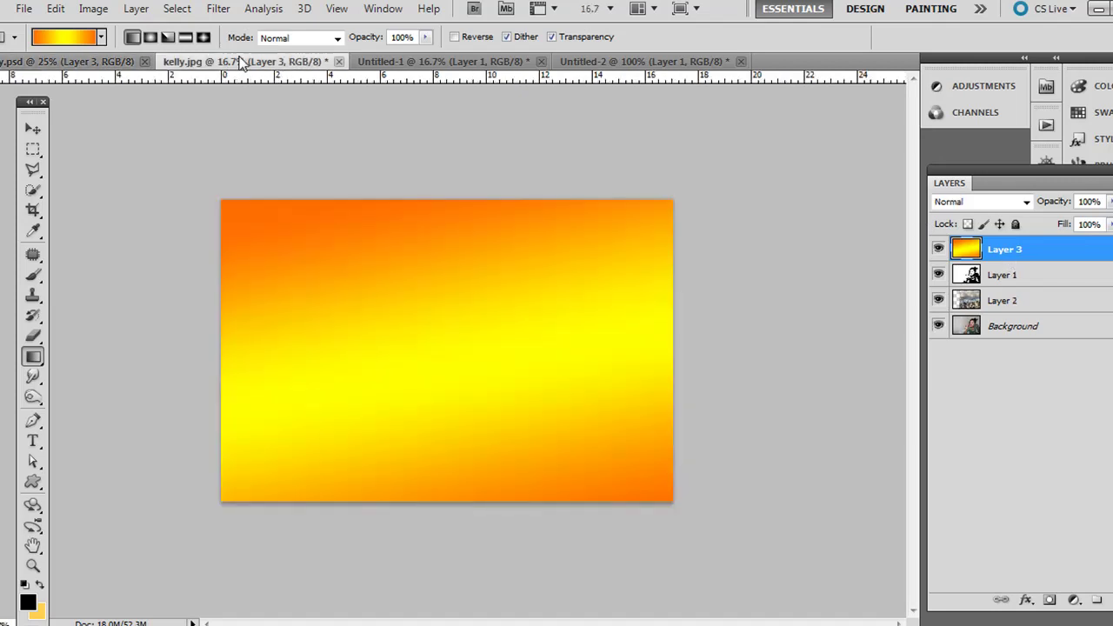
click(992, 204)
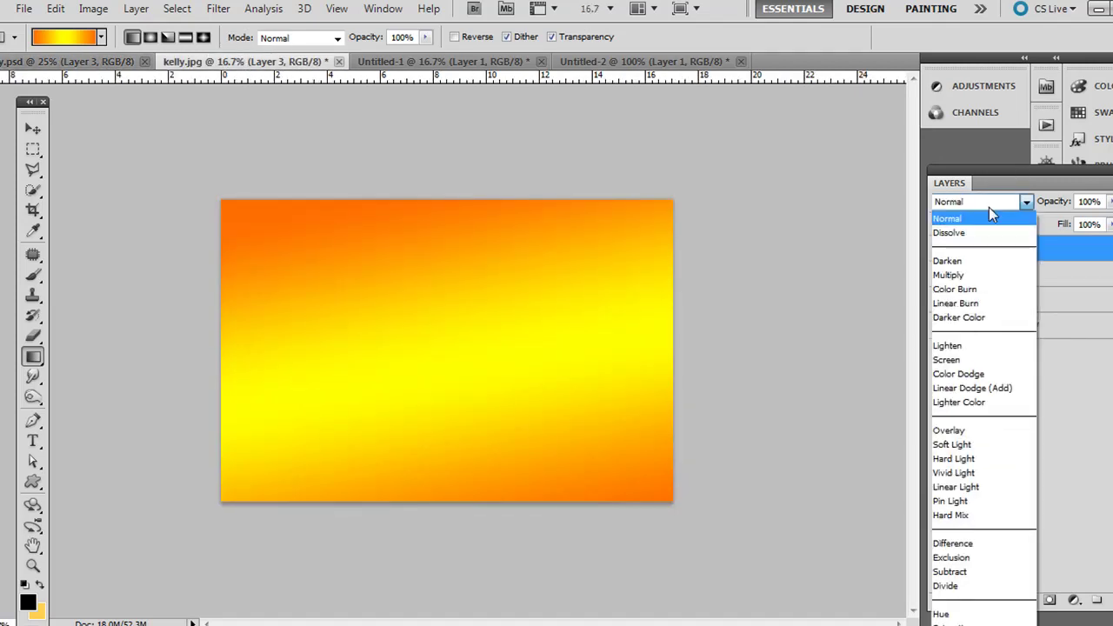
click(983, 288)
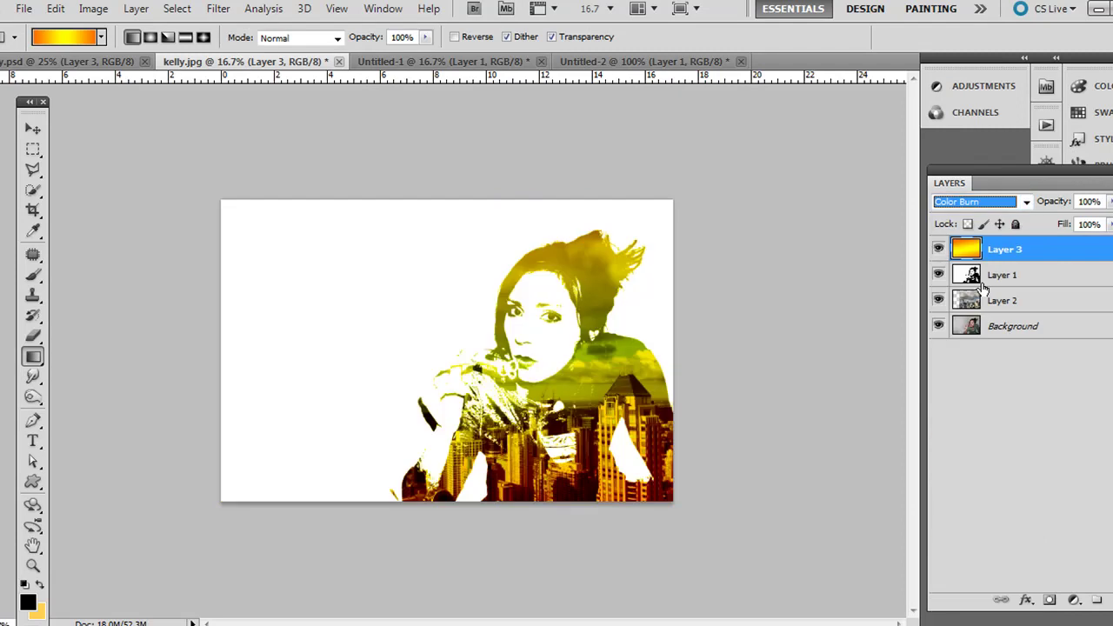
key(ctrl+plus)
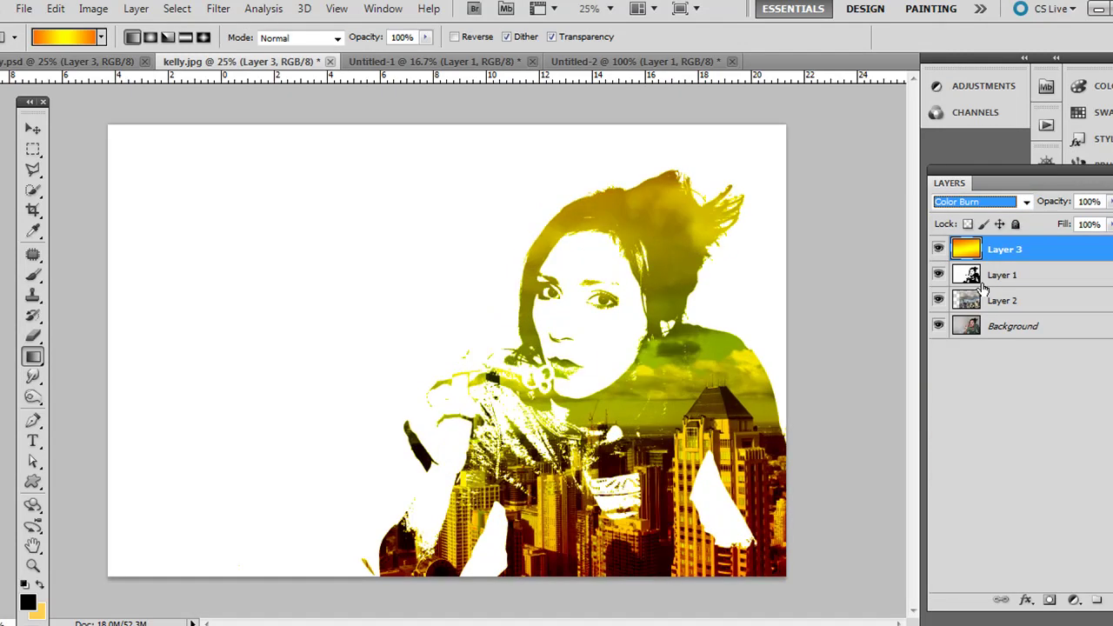
key(ctrl+plus)
key(ctrl+minus)
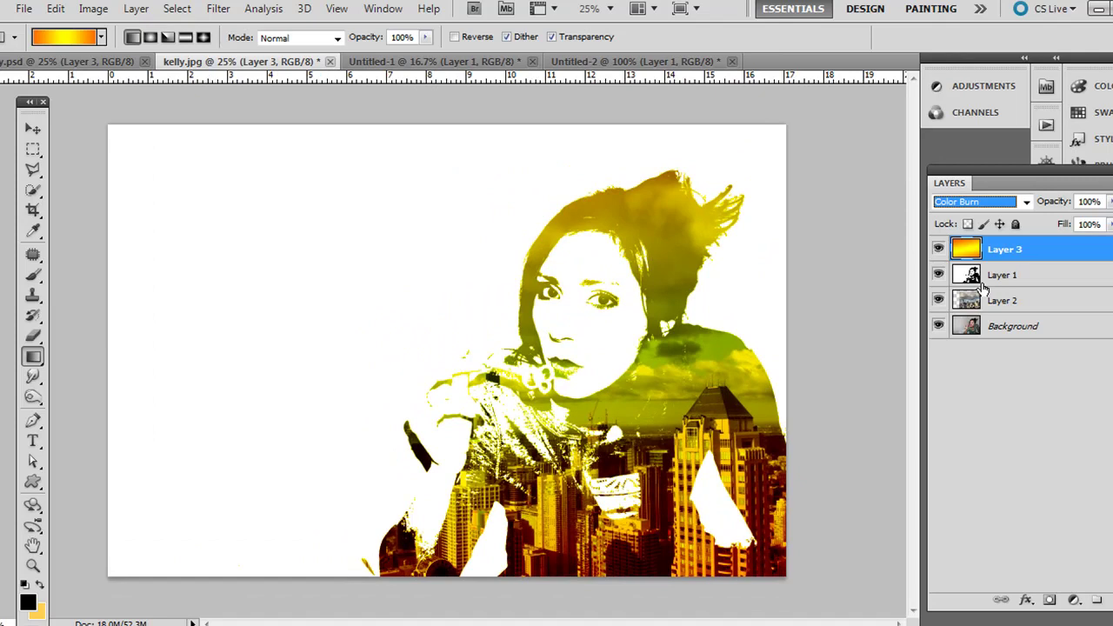
Step: Hide the orange gradient Layer 3 and add an empty Layer 4 above it
click(115, 62)
click(248, 62)
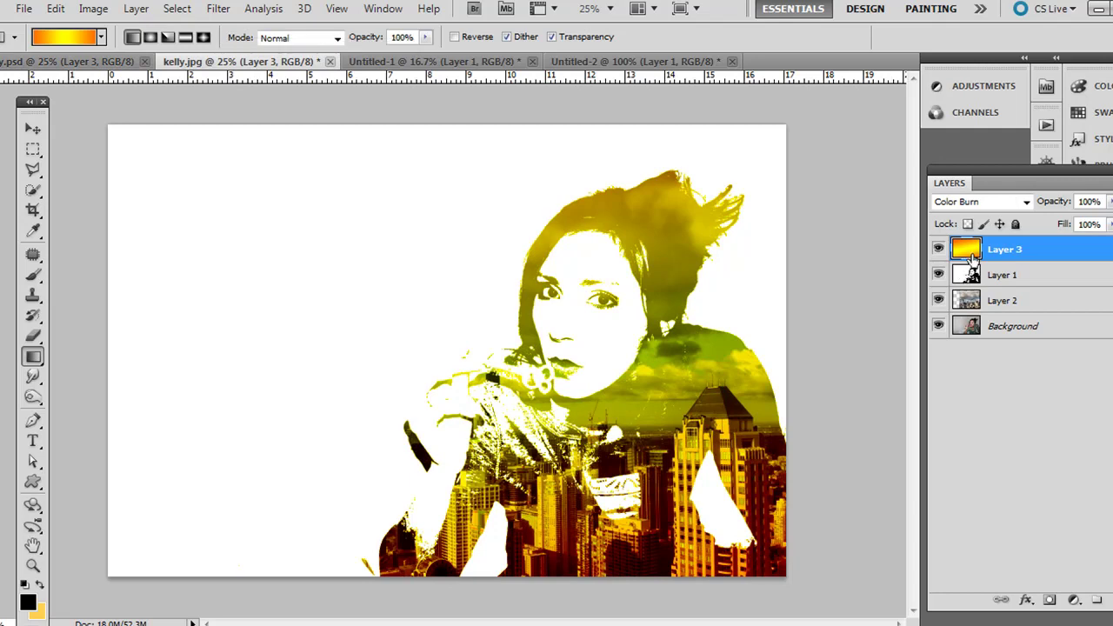
drag(972, 254, 1071, 585)
click(938, 250)
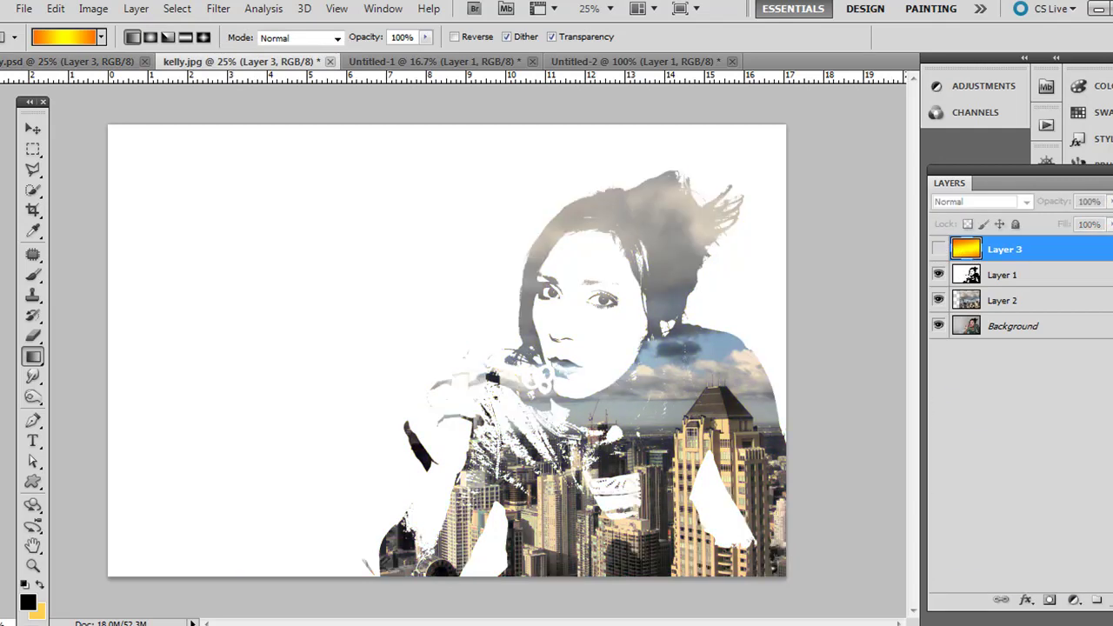
click(1097, 600)
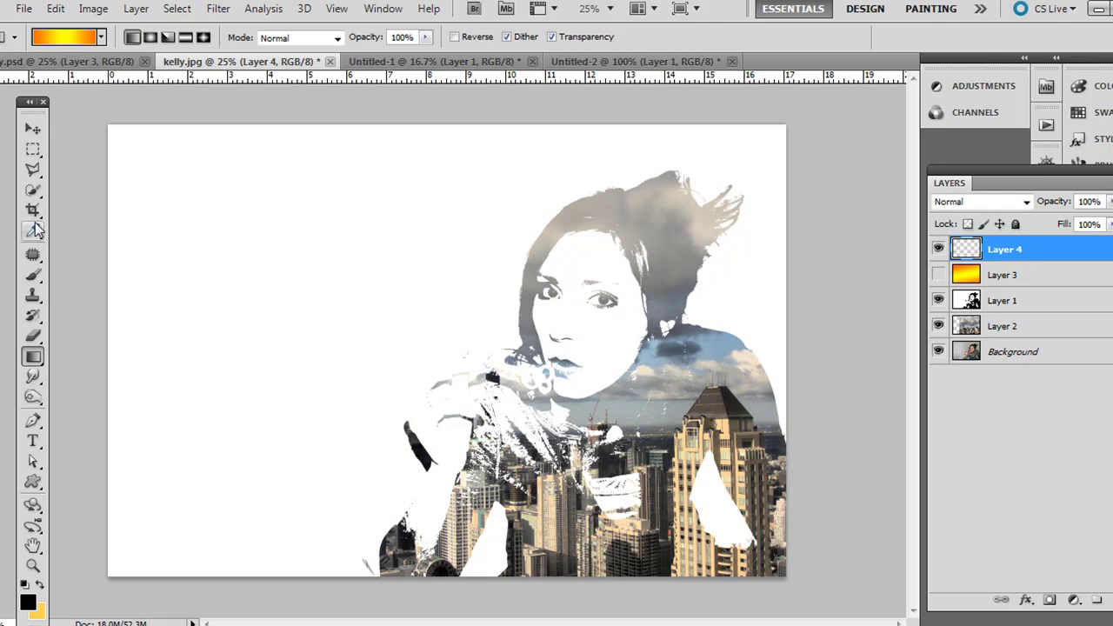
Step: Pick a bright orange as the foreground colour
click(29, 603)
click(435, 409)
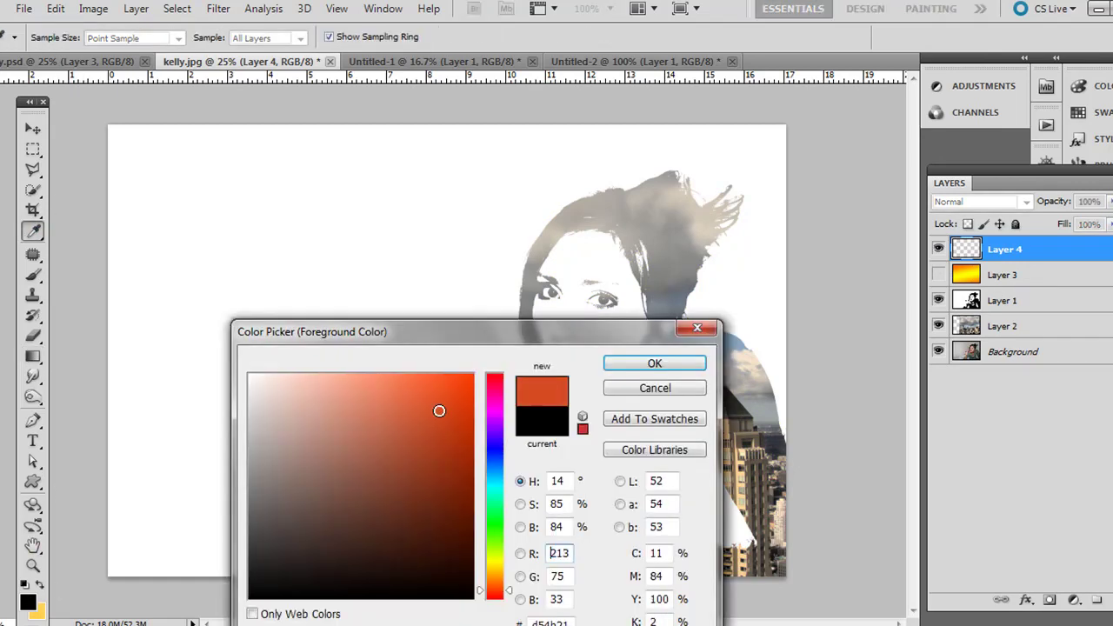
drag(499, 589, 503, 575)
drag(452, 383, 467, 380)
Step: Confirm orange and set up a soft round brush enlarged to 1000 px
click(658, 364)
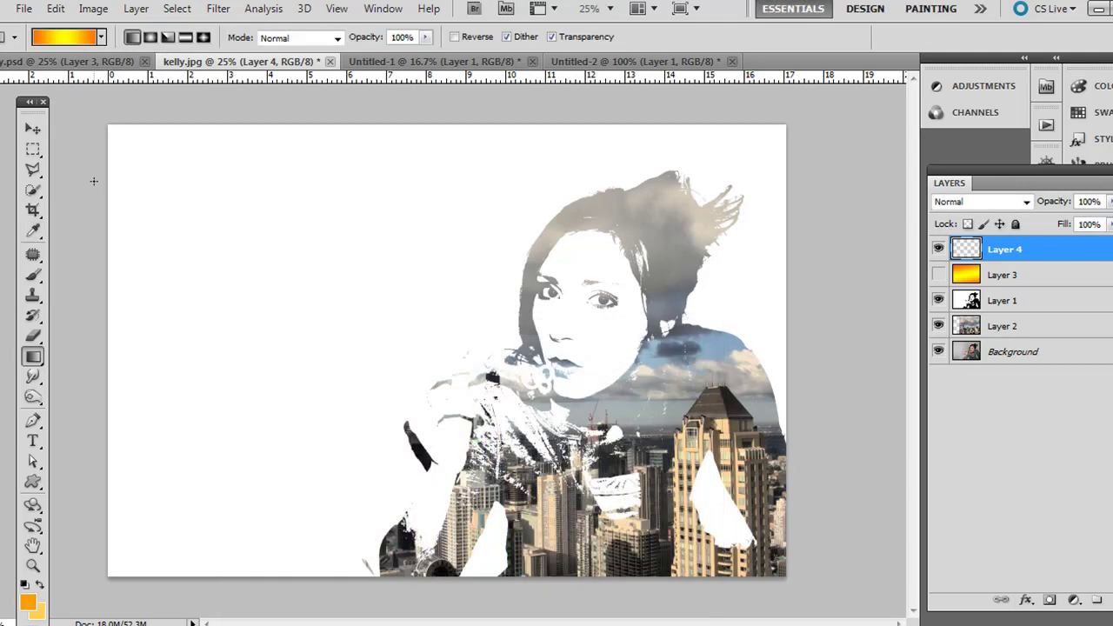
click(33, 276)
click(60, 37)
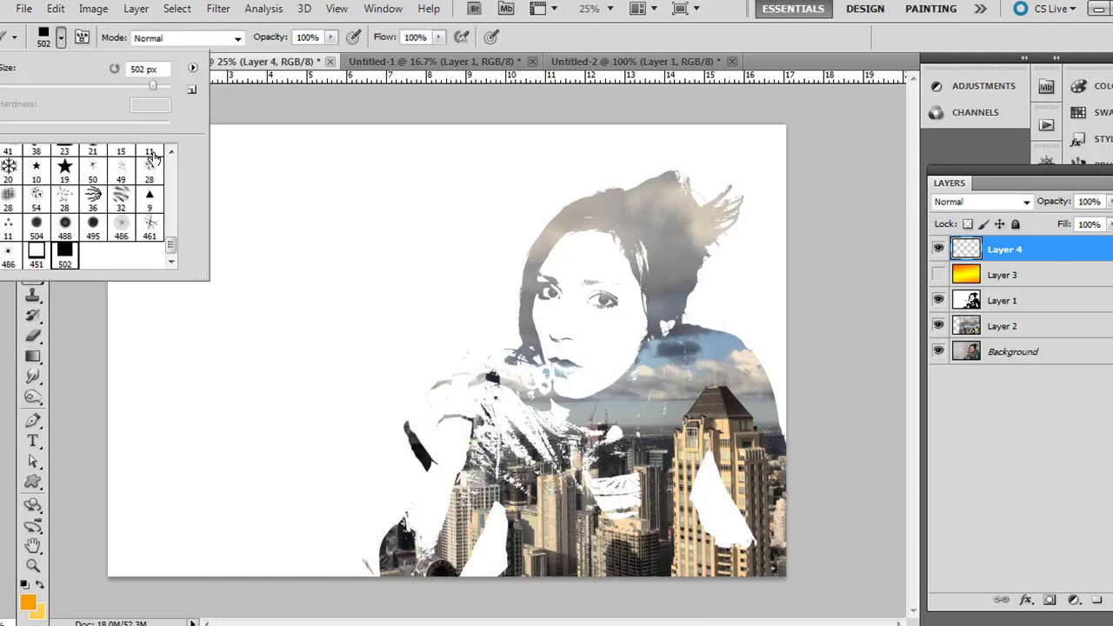
scroll(173, 178, down, 2)
drag(173, 178, 172, 189)
click(149, 211)
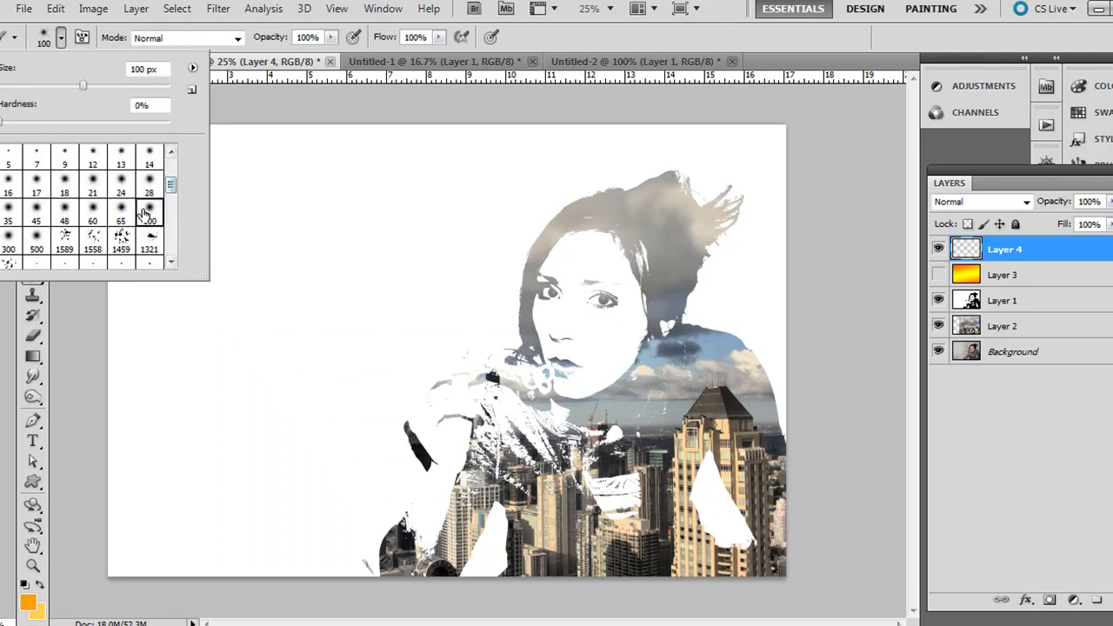
click(60, 39)
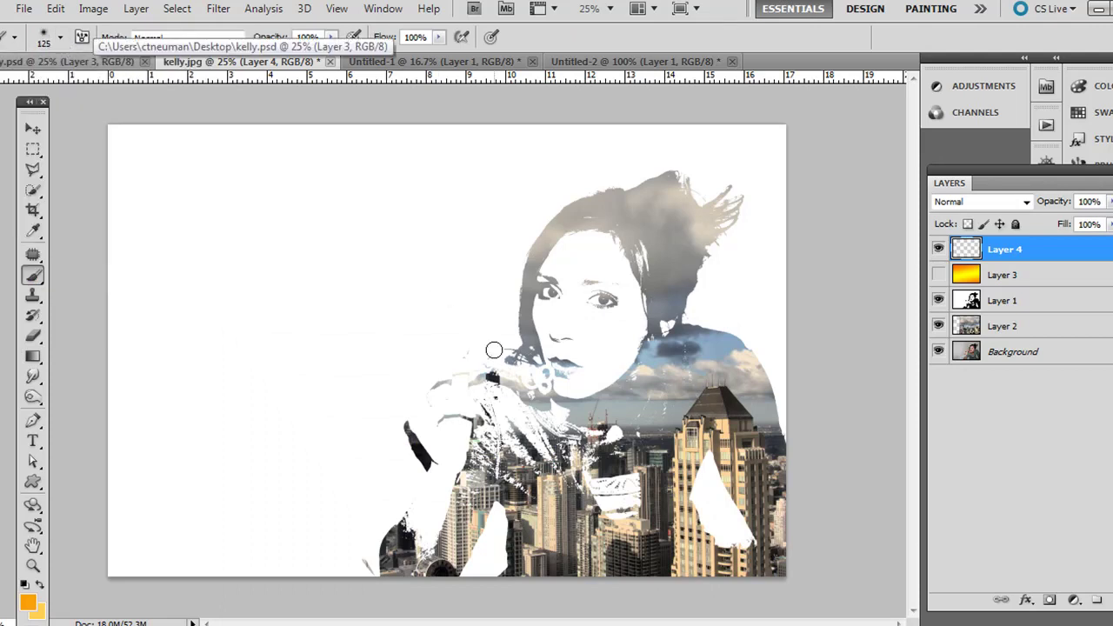
key(bracketright)
key(bracketright)
key(bracketright)
key(bracketright)
key(bracketright)
key(bracketright)
key(bracketright)
key(bracketright)
key(bracketright)
key(bracketright)
key(bracketright)
key(bracketright)
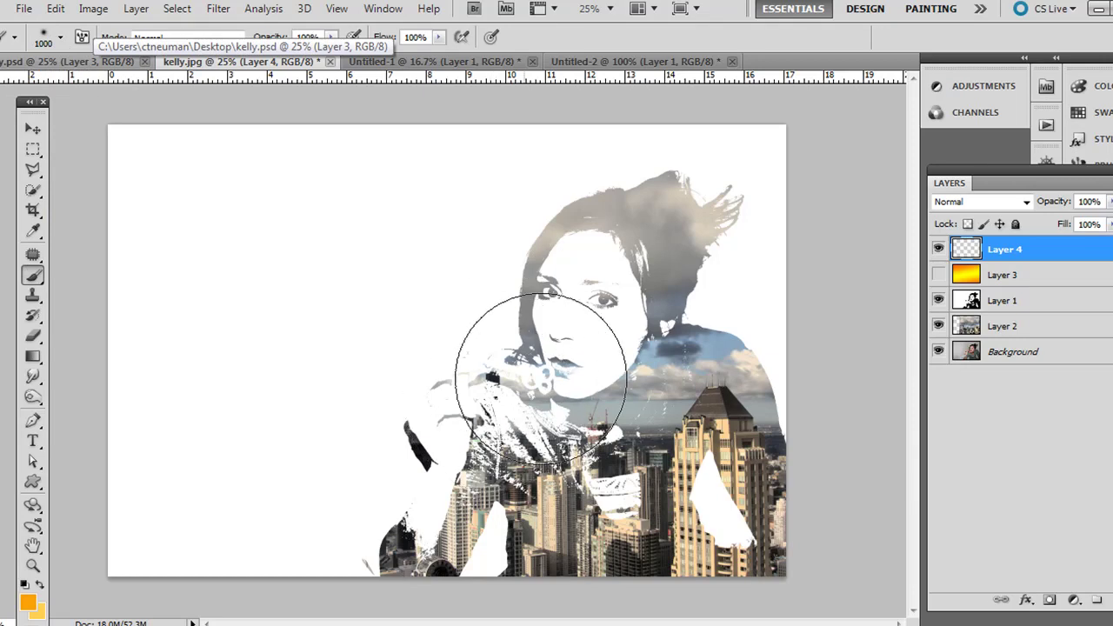
Step: Paint soft orange over the face, hair and buildings
click(484, 380)
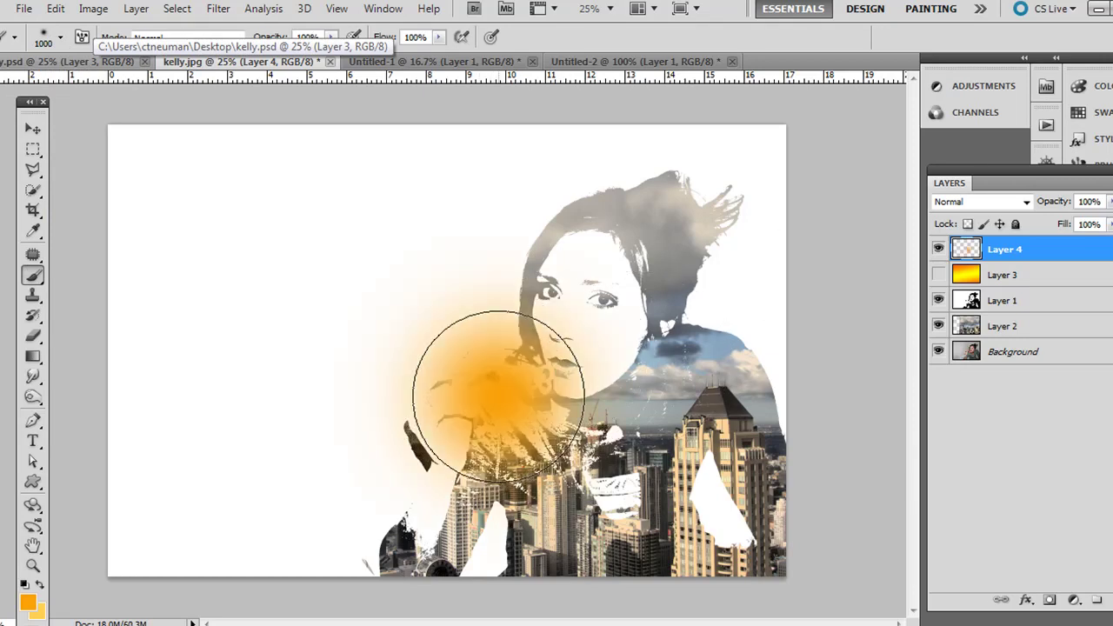
click(659, 248)
click(686, 469)
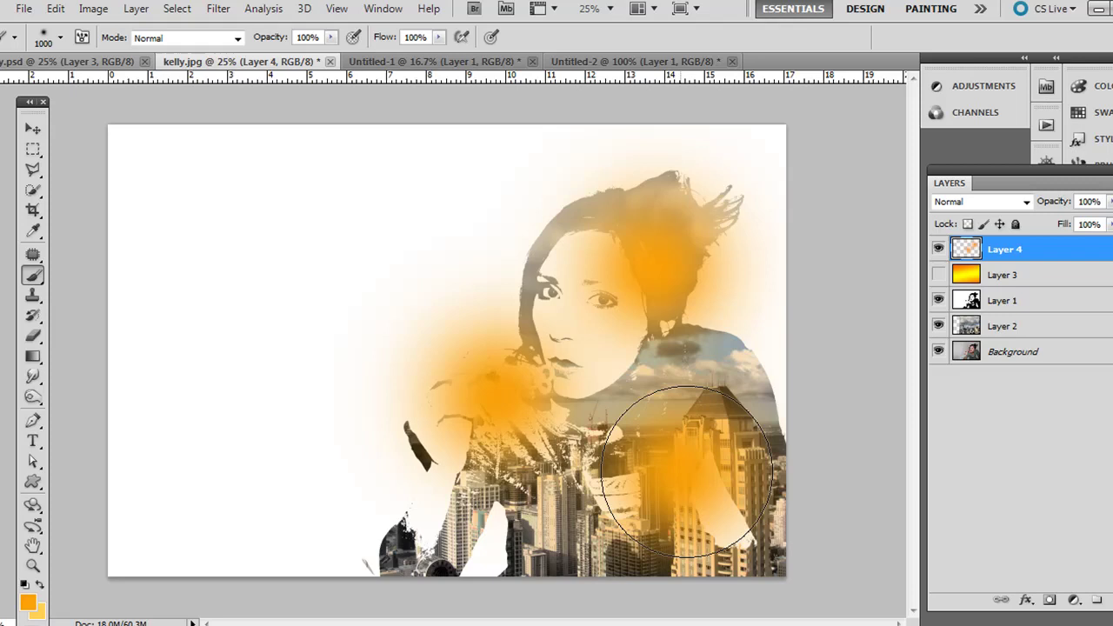
Step: Change the foreground colour to a bright red
click(28, 602)
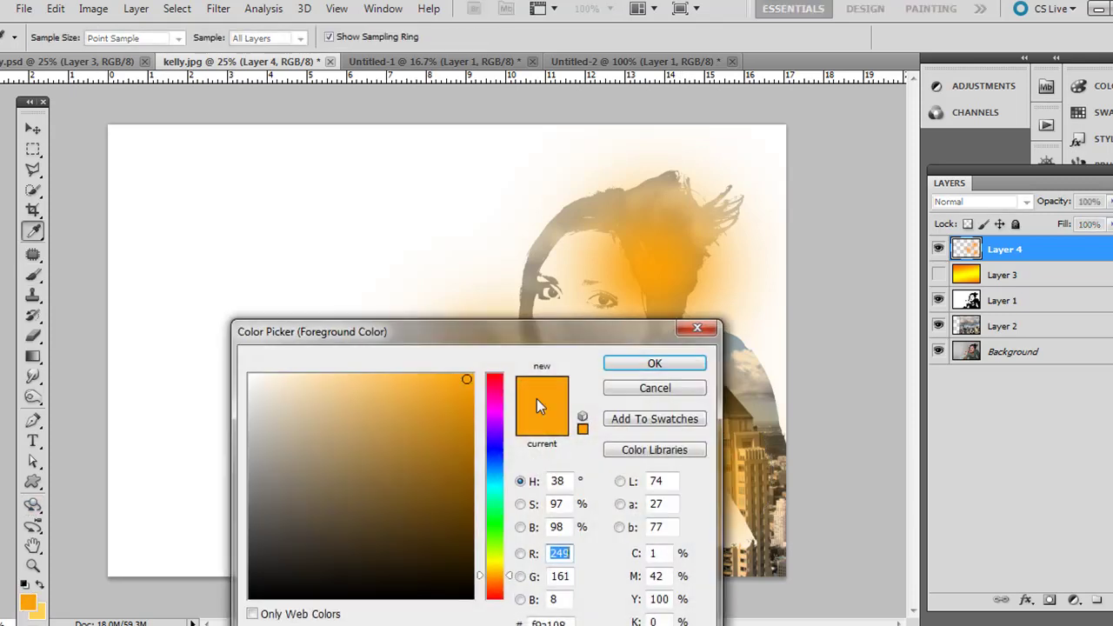
click(433, 518)
drag(497, 567, 494, 588)
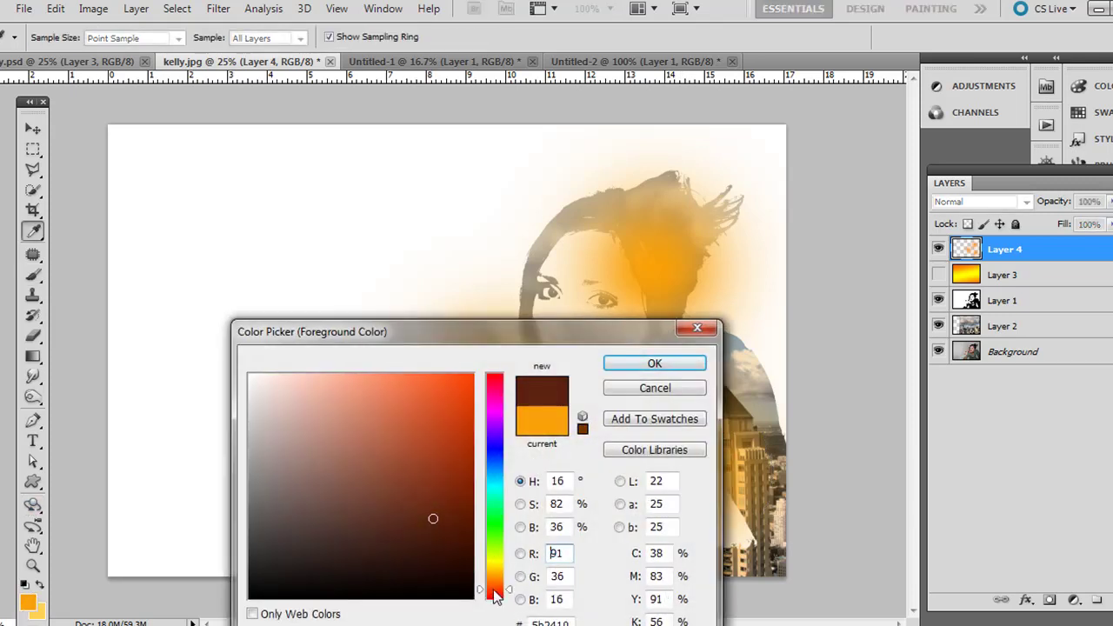
drag(444, 403, 494, 377)
click(464, 387)
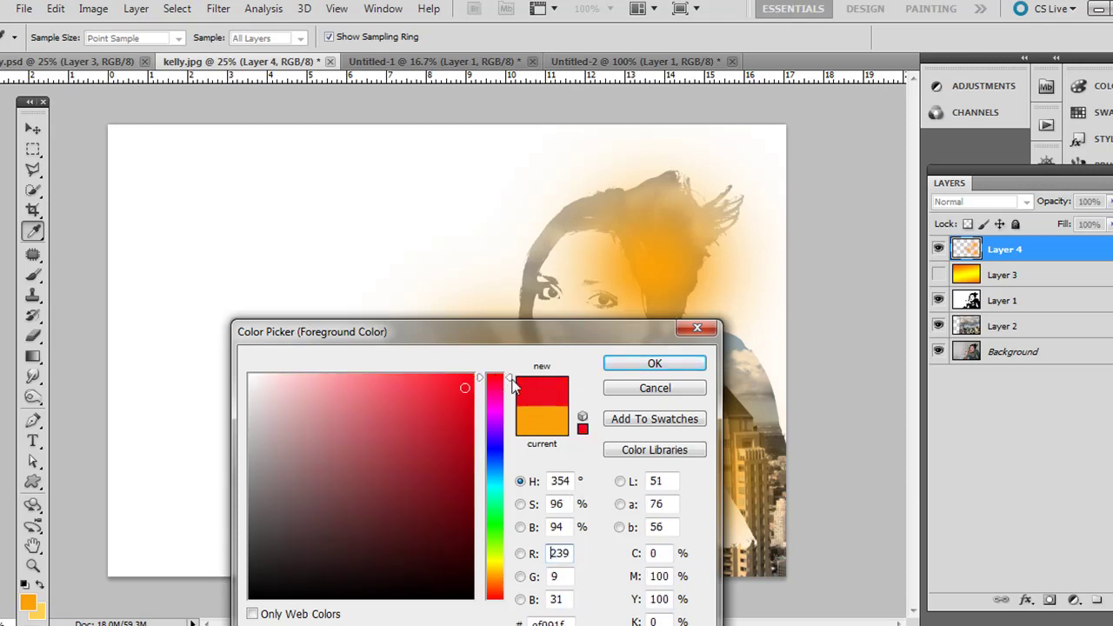
click(654, 363)
Step: Dab soft red across the face, the figure's right edge and the lower city
key(b)
click(564, 276)
click(639, 456)
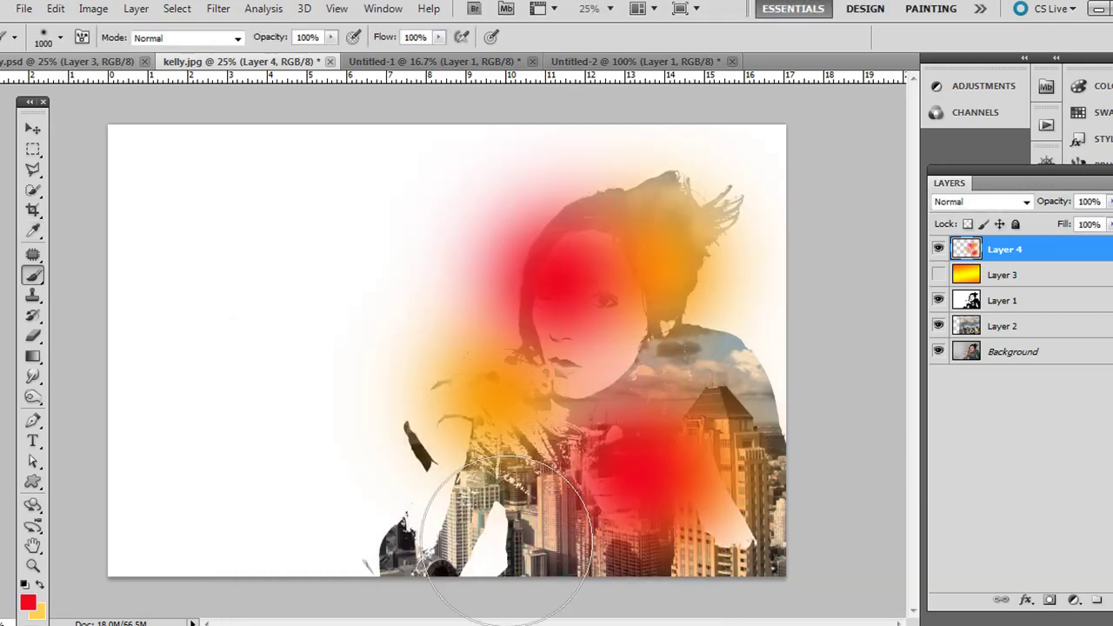
click(491, 513)
click(387, 513)
click(747, 487)
click(734, 417)
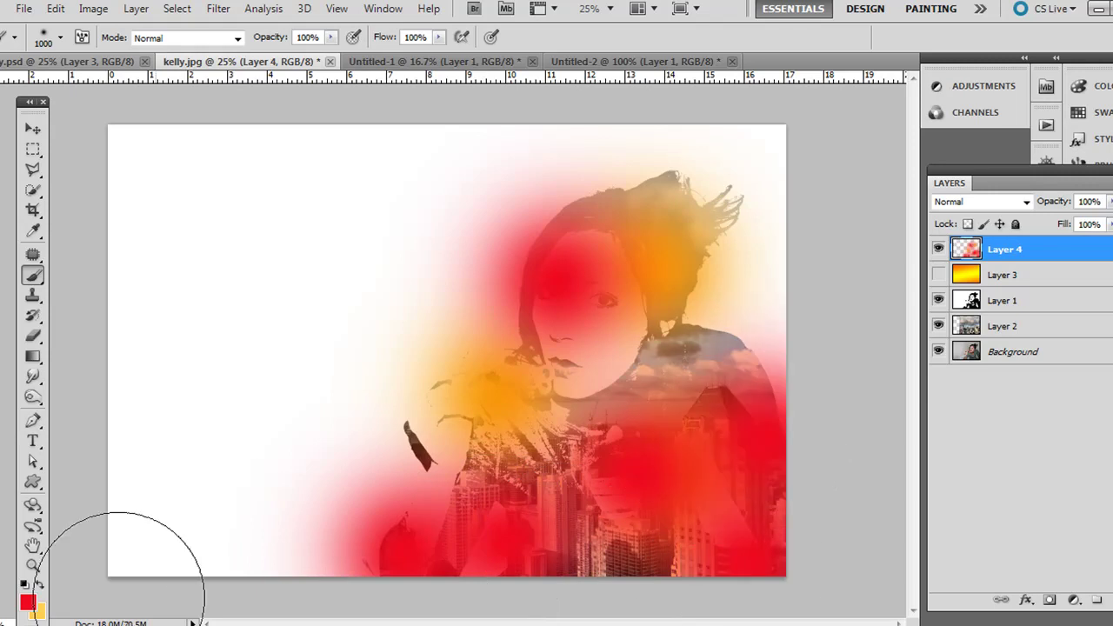
Step: Switch to yellow and paint soft dabs over the face, shoulder and lower area
click(39, 583)
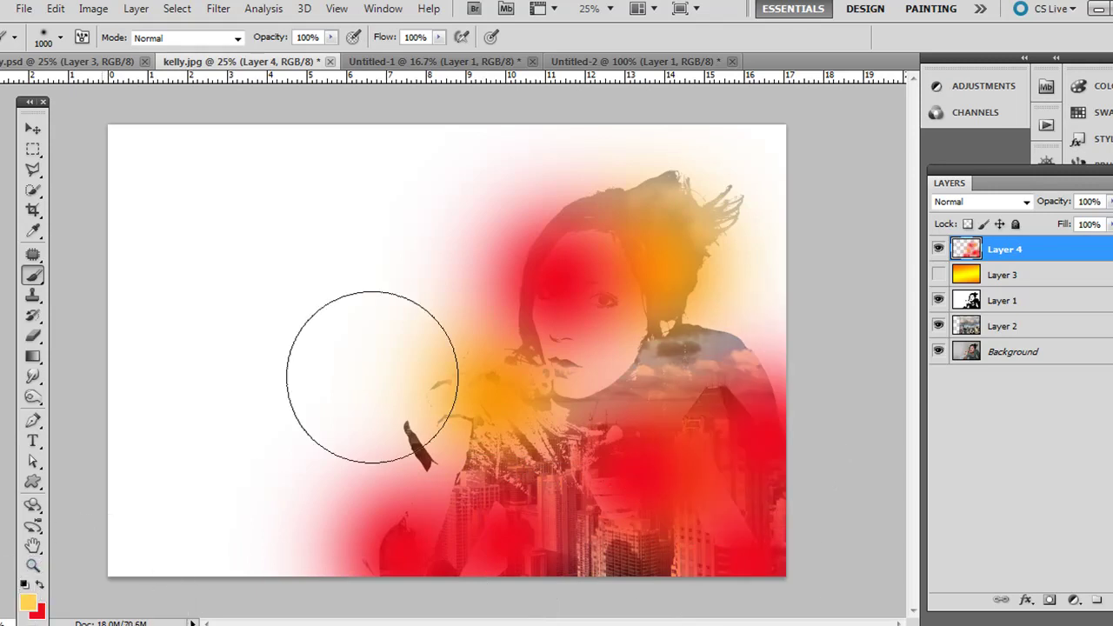
click(598, 379)
click(548, 426)
click(721, 385)
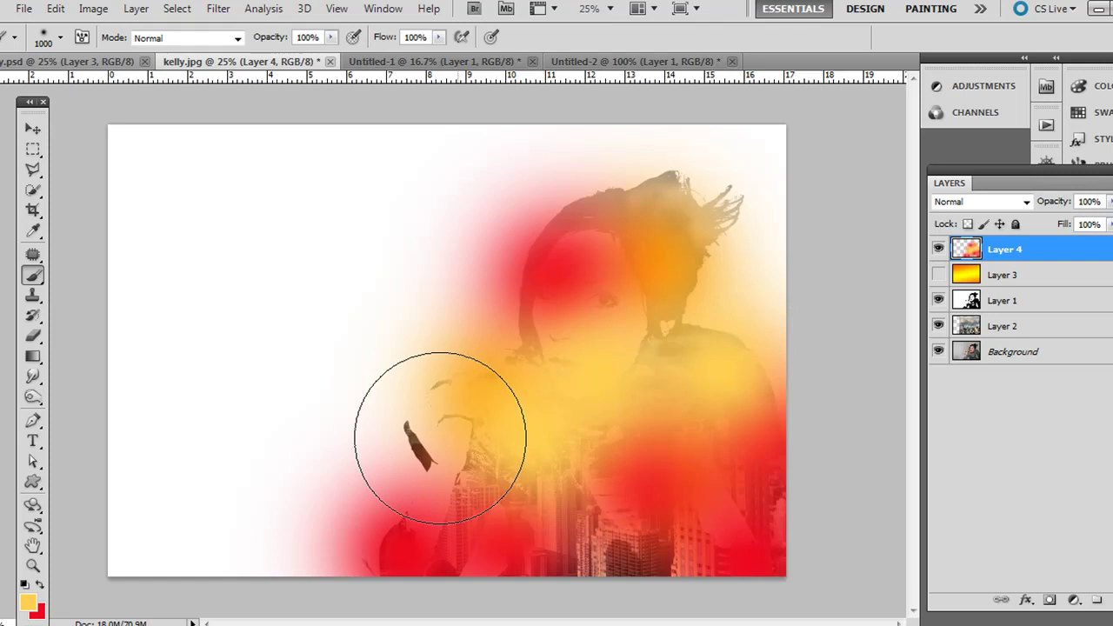
click(434, 453)
Step: Set Layer 4 to Color Burn blending and switch to the Untitled-2 SoCo poster
click(1009, 207)
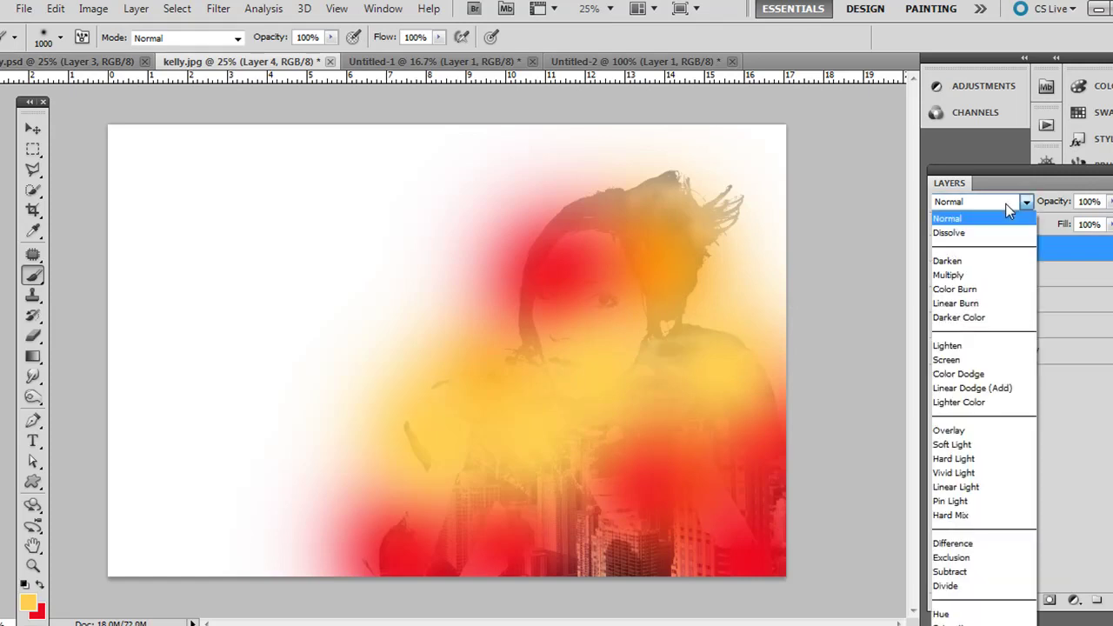
click(982, 290)
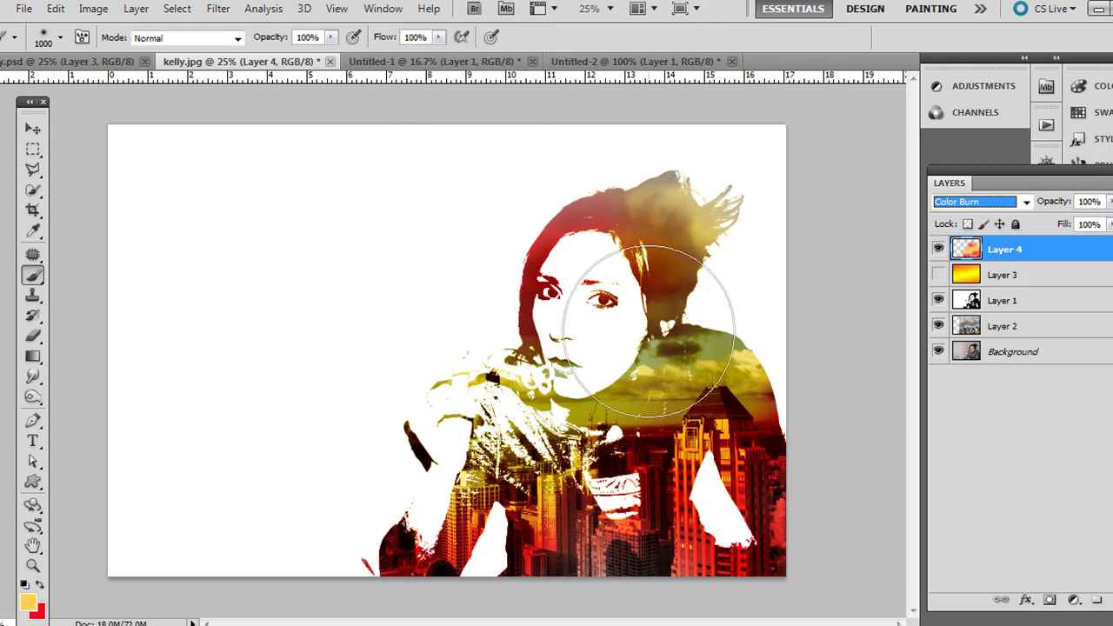
click(612, 64)
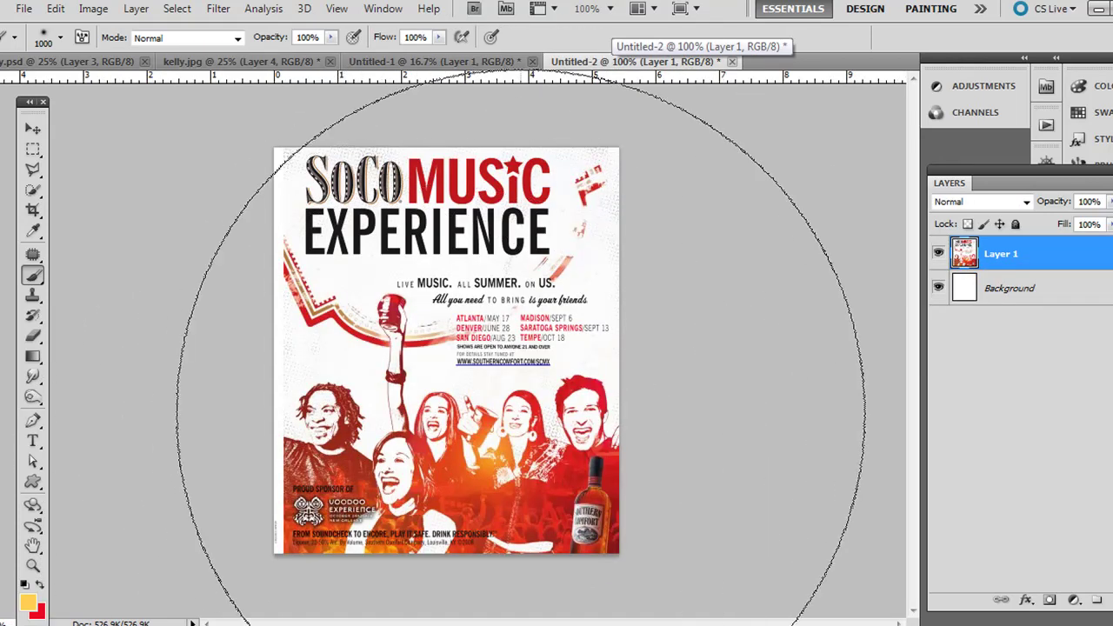
Step: Shrink the brush to 175 px and return to kelly.jpg after viewing the Untitled-1 skyline
key(bracketleft)
key(bracketleft)
key(bracketleft)
key(bracketleft)
key(bracketleft)
key(bracketleft)
key(bracketleft)
key(bracketleft)
key(bracketleft)
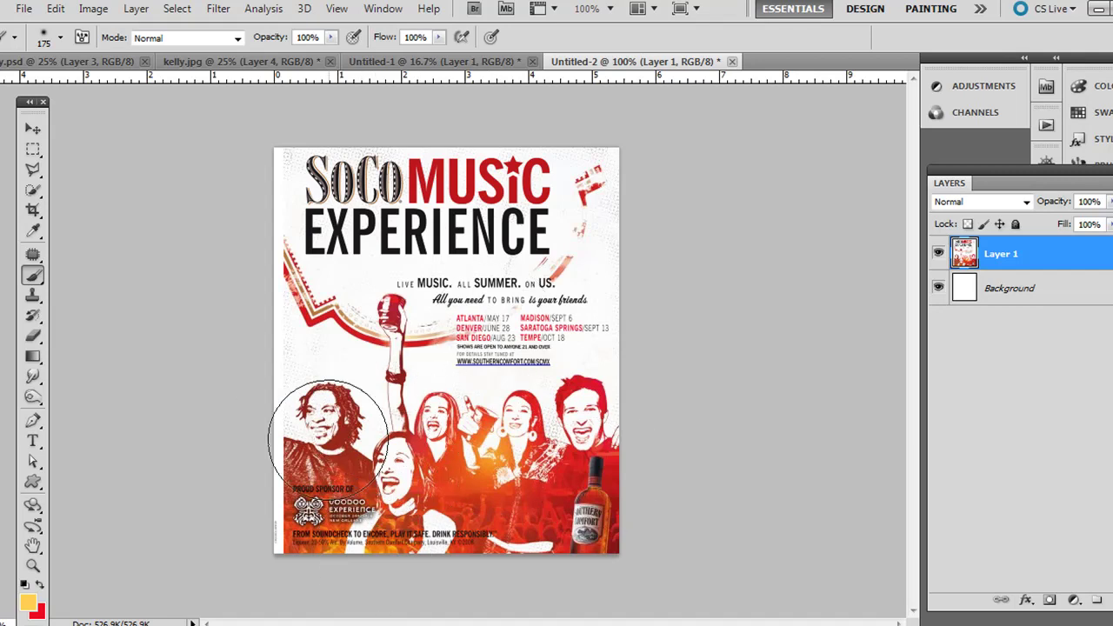
click(453, 62)
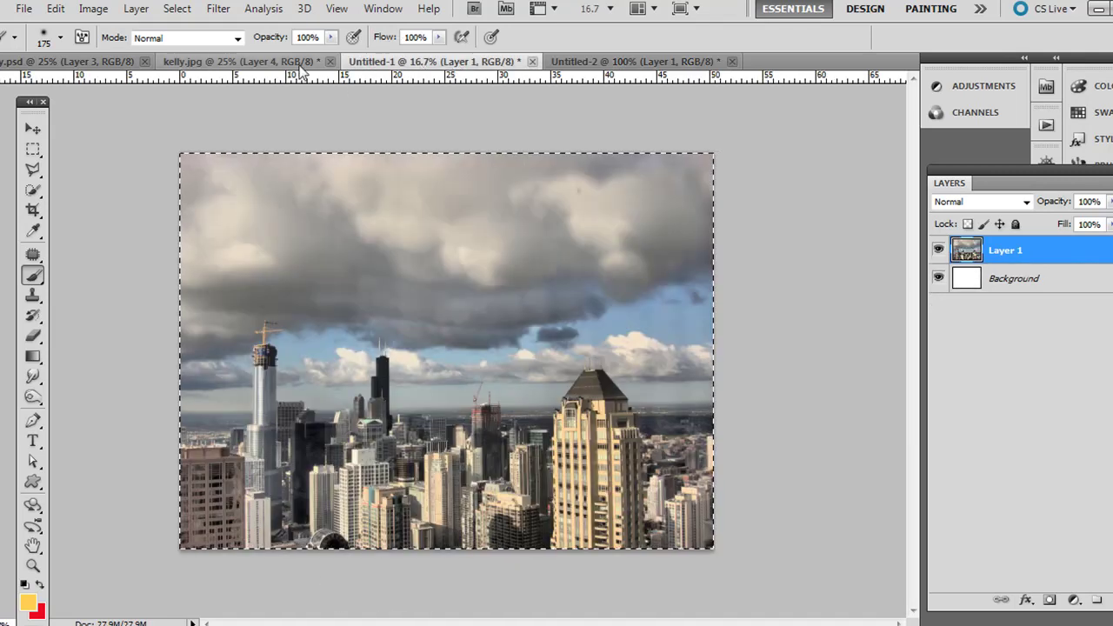
click(298, 62)
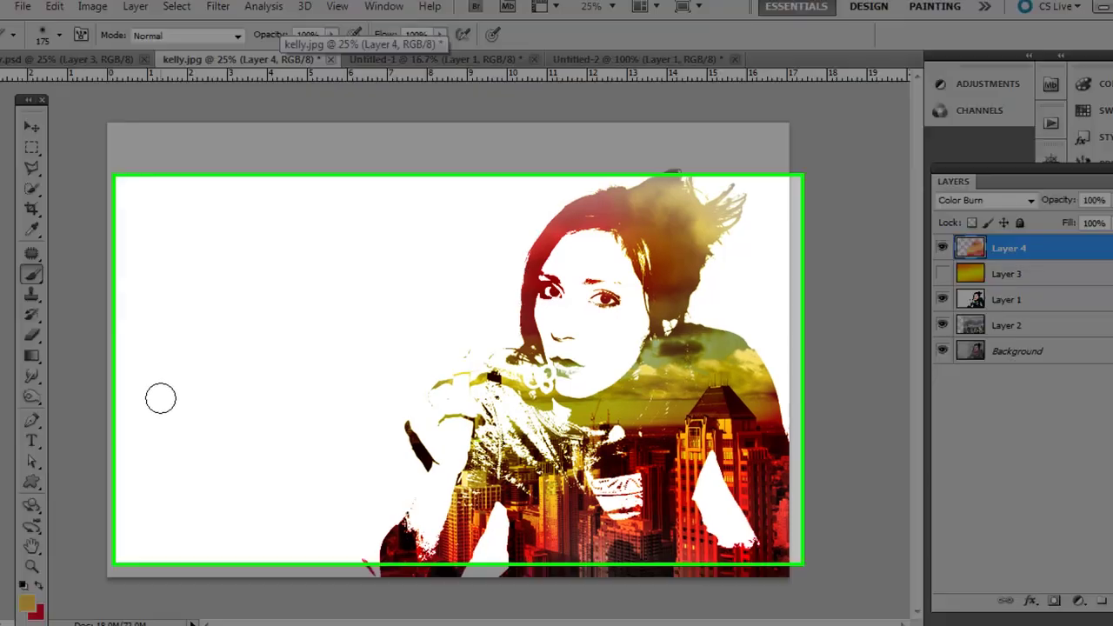